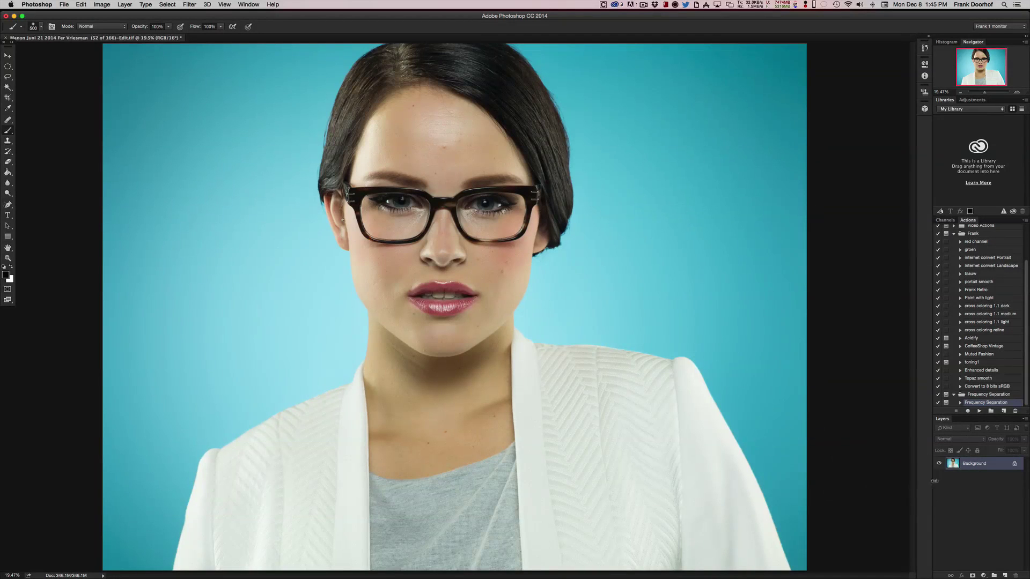
Duplicate the Background layer twice, naming the lower copy Skin and the upper copy Detail.
{"action": "left_click_drag", "start_coordinate": [953, 465], "coordinate": [1006, 575]}
{"action": "left_click_drag", "start_coordinate": [955, 464], "coordinate": [1006, 575]}
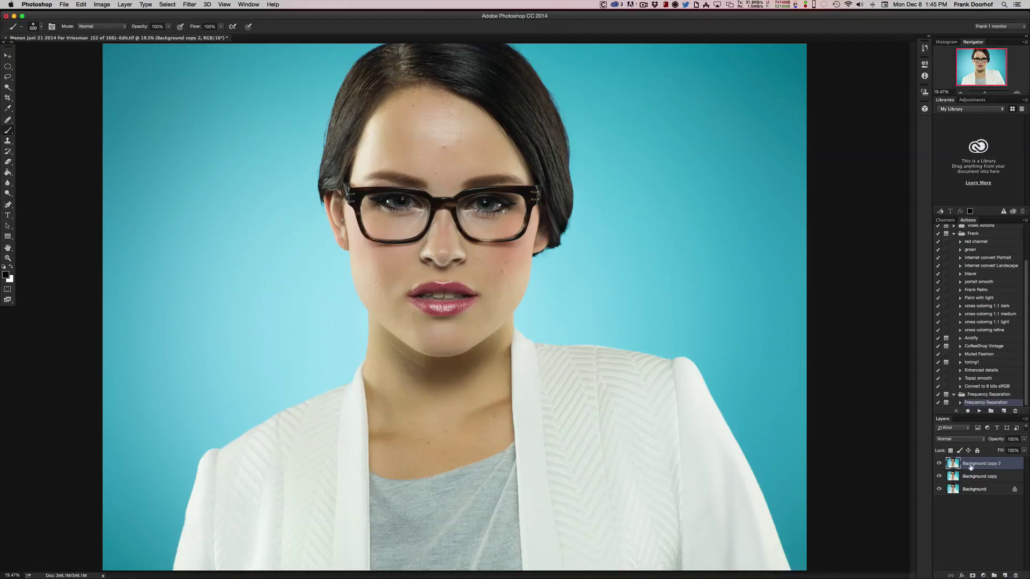
{"action": "double_click", "coordinate": [972, 477]}
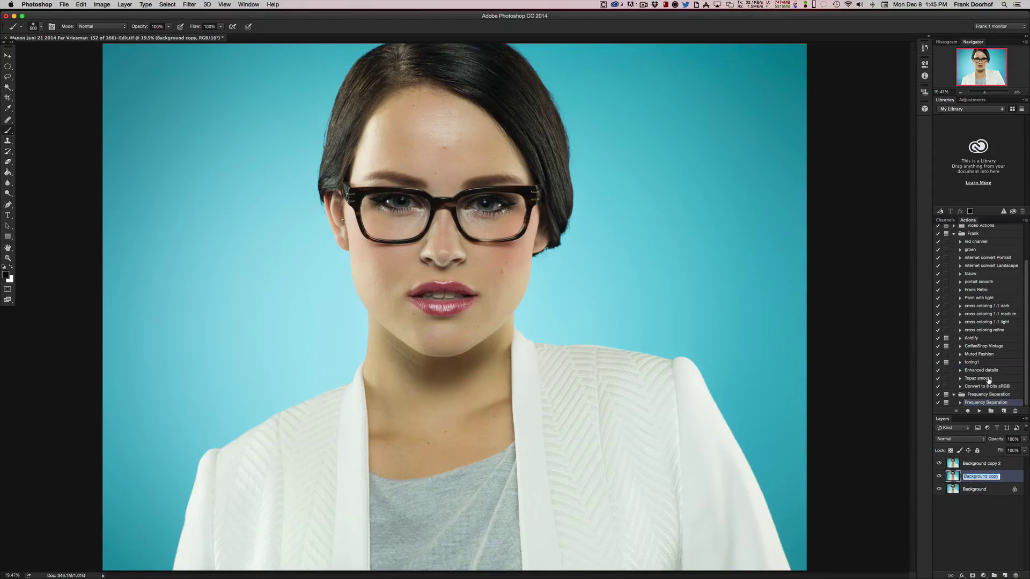
{"action": "type", "text": "Skin"}
{"action": "key", "text": "Return"}
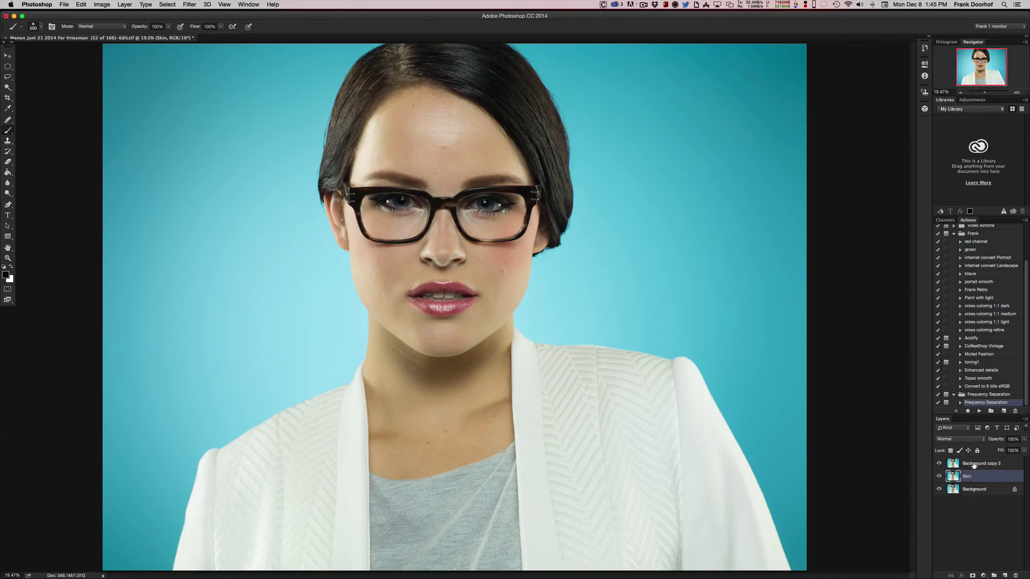
{"action": "left_click", "coordinate": [975, 464]}
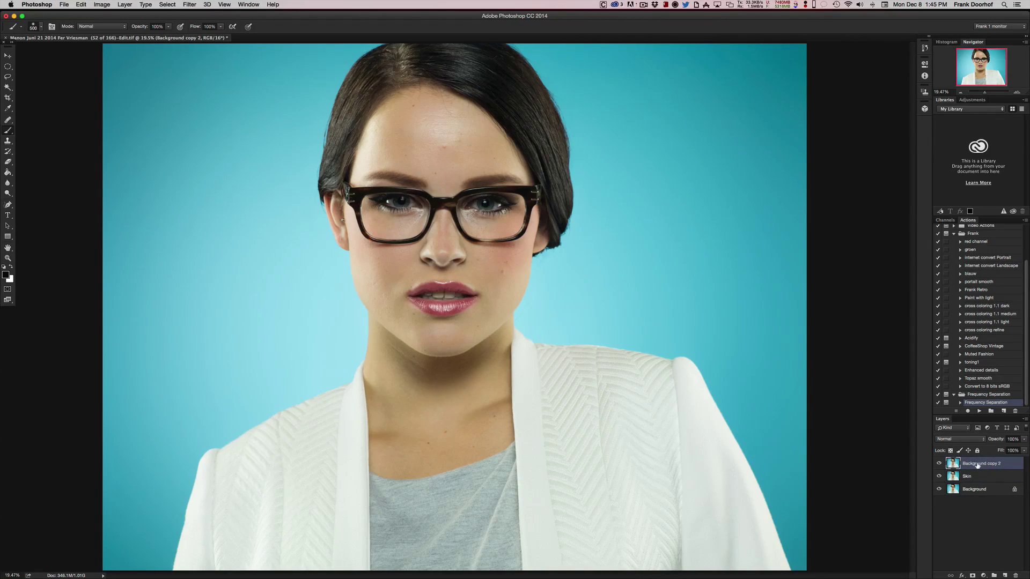
{"action": "double_click", "coordinate": [977, 464]}
{"action": "type", "text": "Detail"}
{"action": "key", "text": "Return"}
Hide the Detail layer and soften the Skin layer with a Gaussian Blur.
{"action": "left_click", "coordinate": [938, 463]}
{"action": "left_click", "coordinate": [966, 477]}
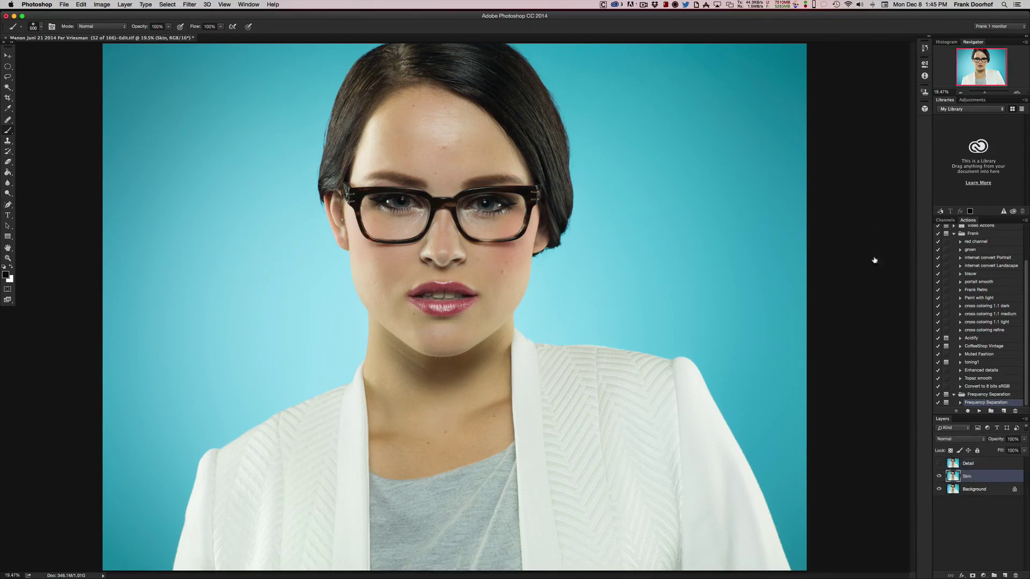
{"action": "left_click", "coordinate": [188, 5]}
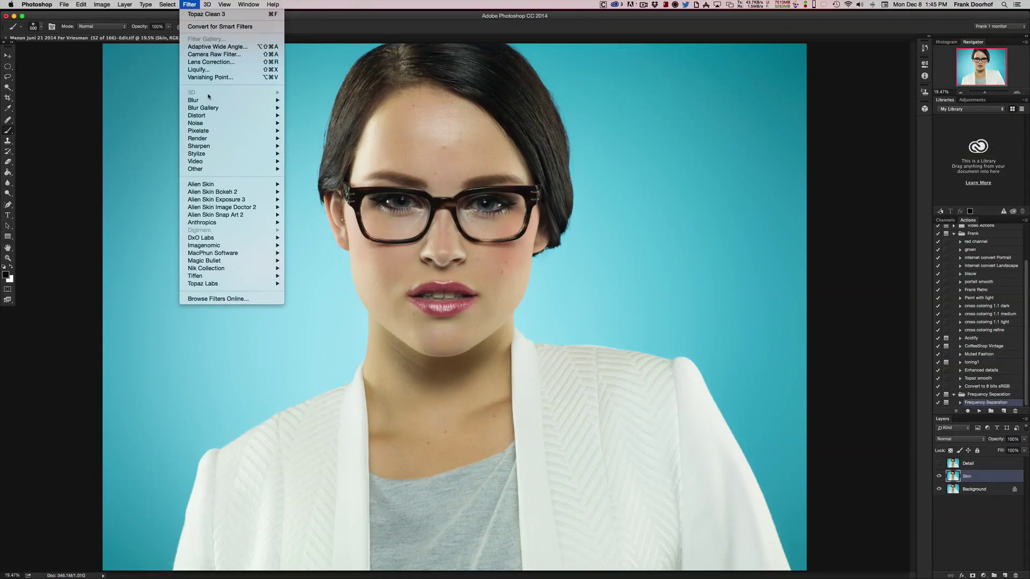
{"action": "mouse_move", "coordinate": [212, 101]}
{"action": "left_click", "coordinate": [306, 131]}
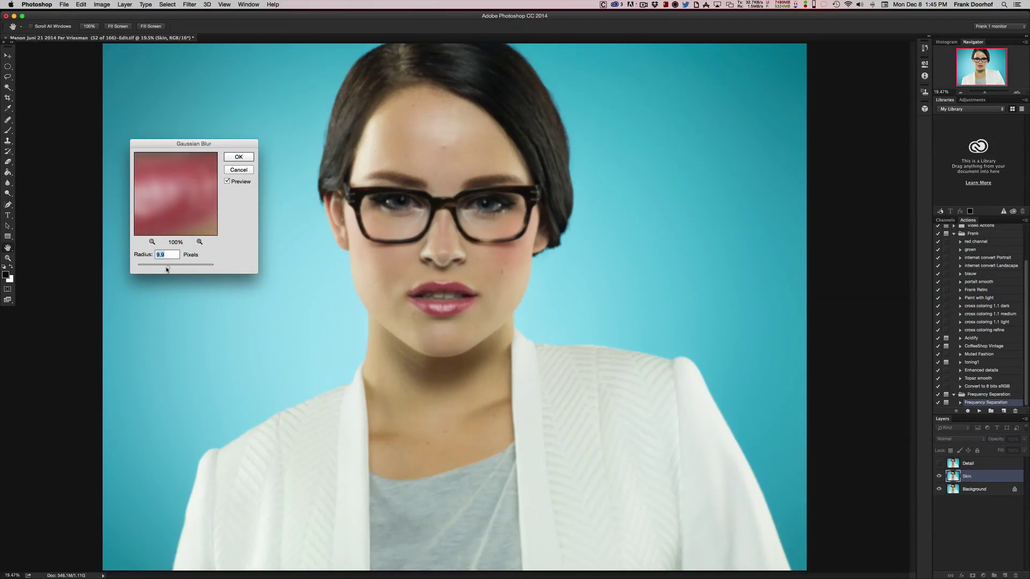
{"action": "left_click_drag", "start_coordinate": [167, 269], "coordinate": [171, 270]}
{"action": "left_click", "coordinate": [239, 157]}
{"action": "key", "text": "b"}
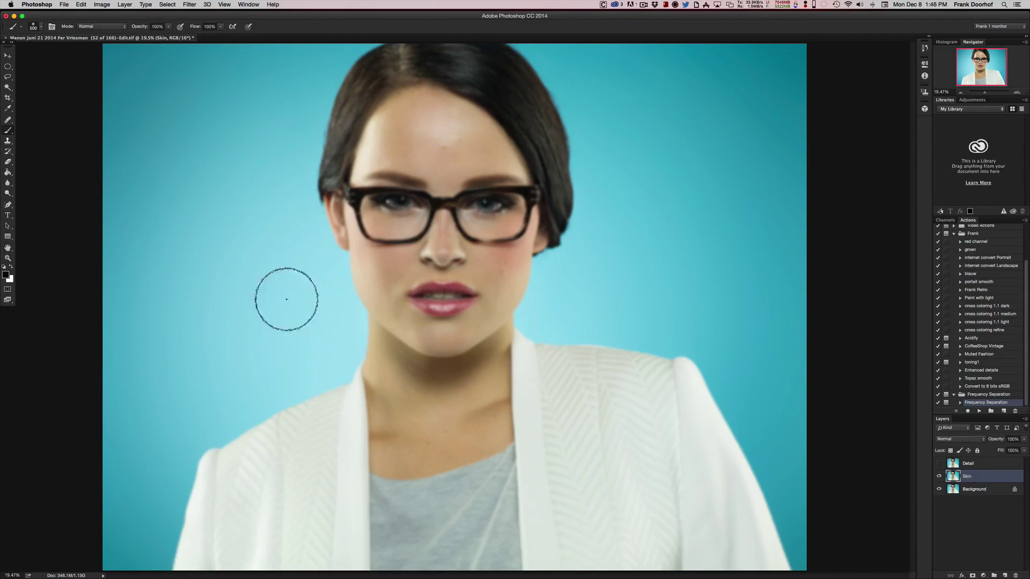
Show the Detail layer and set up Apply Image on it with the Skin layer as source and Add blending.
{"action": "left_click", "coordinate": [967, 462]}
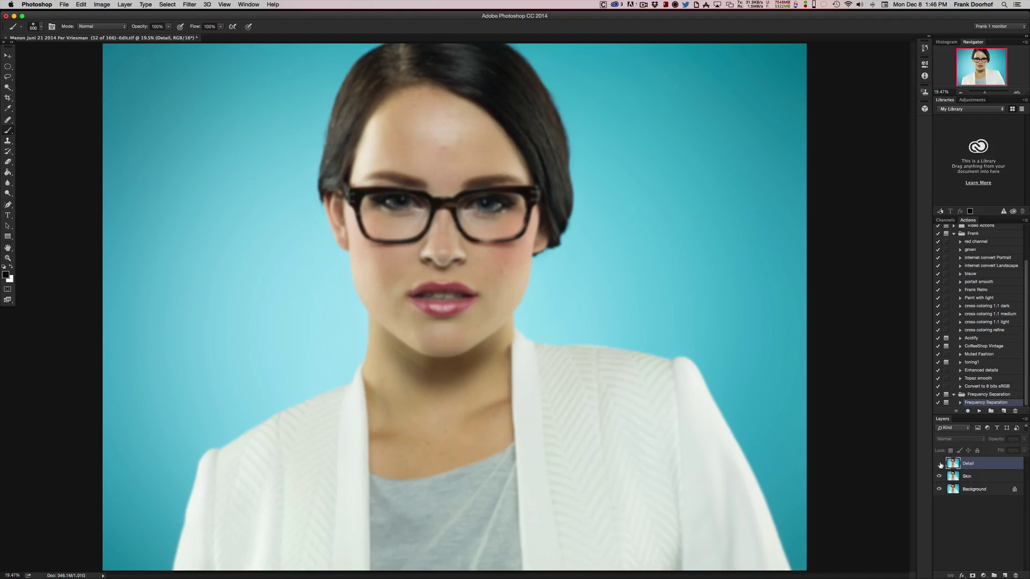
{"action": "left_click", "coordinate": [939, 463]}
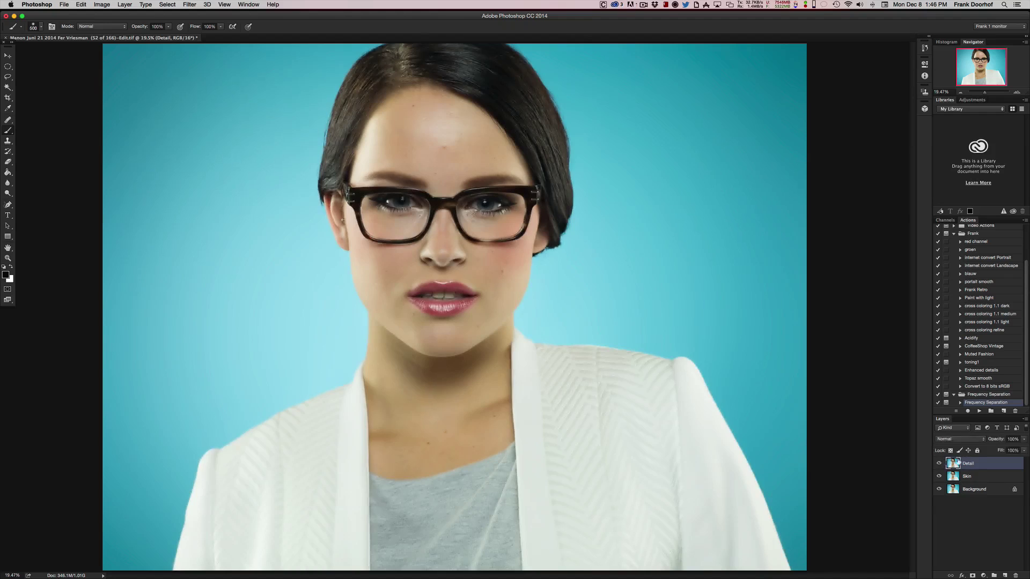
{"action": "left_click", "coordinate": [101, 5]}
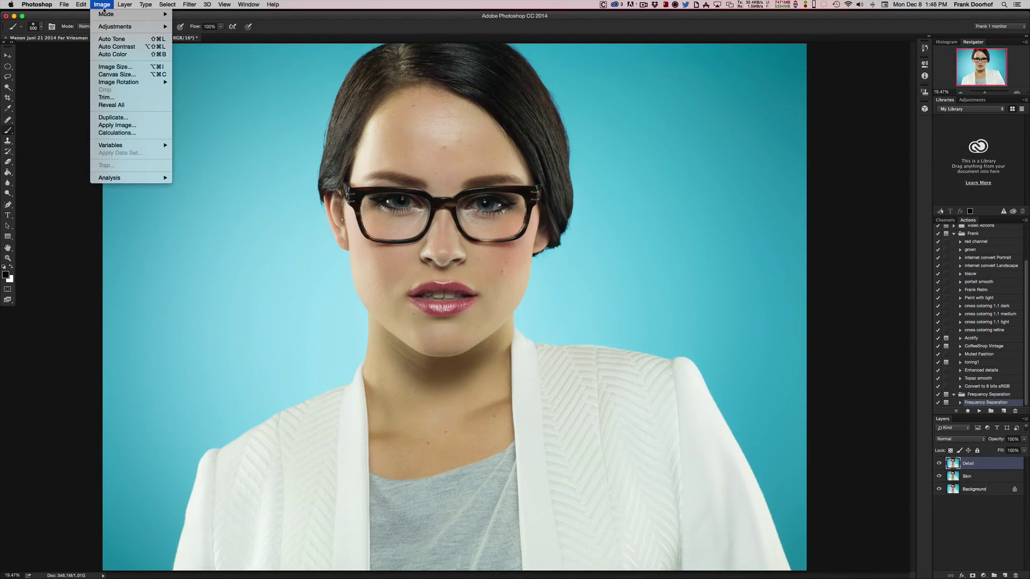
{"action": "left_click", "coordinate": [123, 126]}
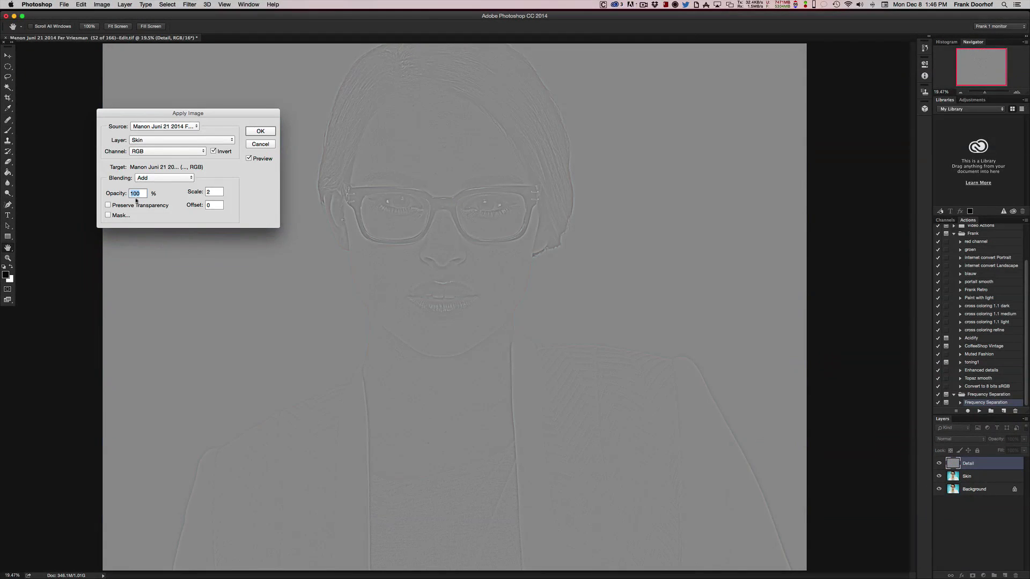
{"action": "left_click", "coordinate": [161, 140]}
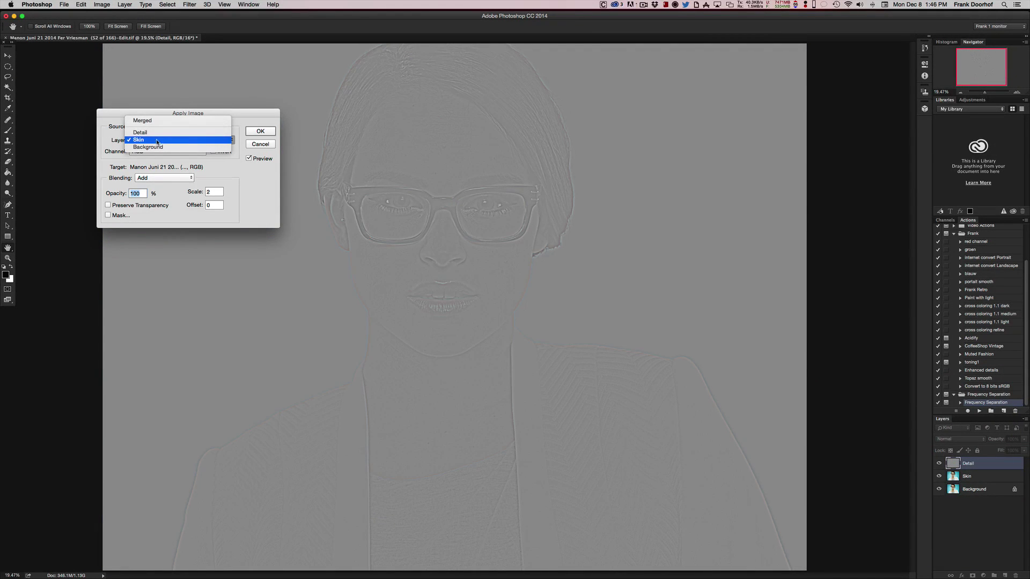
{"action": "left_click", "coordinate": [153, 140]}
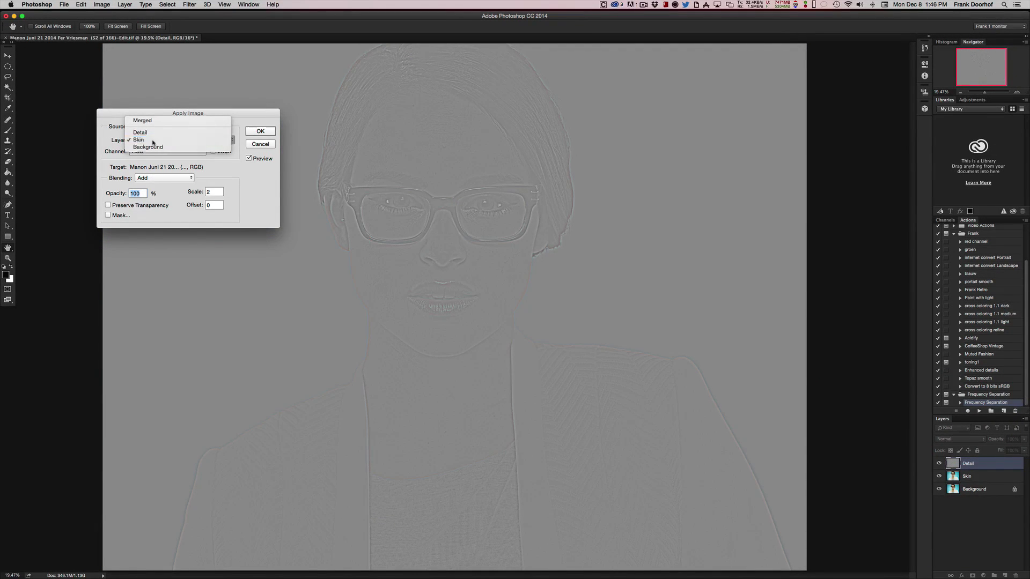
{"action": "left_click", "coordinate": [156, 179]}
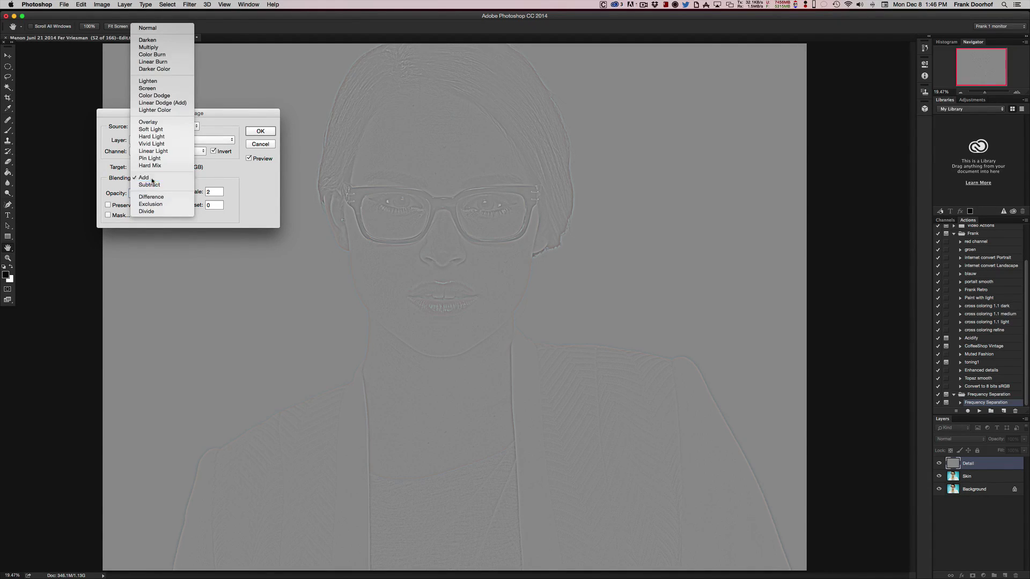
{"action": "left_click", "coordinate": [156, 178]}
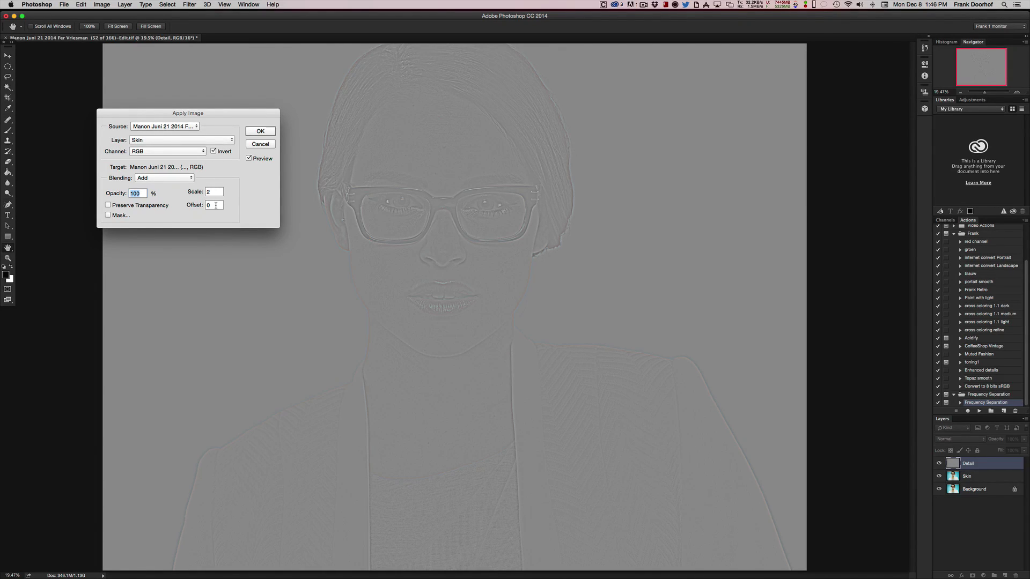
Try Subtract blending with Invert off in the Apply Image settings, and return the blending to Add.
{"action": "left_click", "coordinate": [169, 180]}
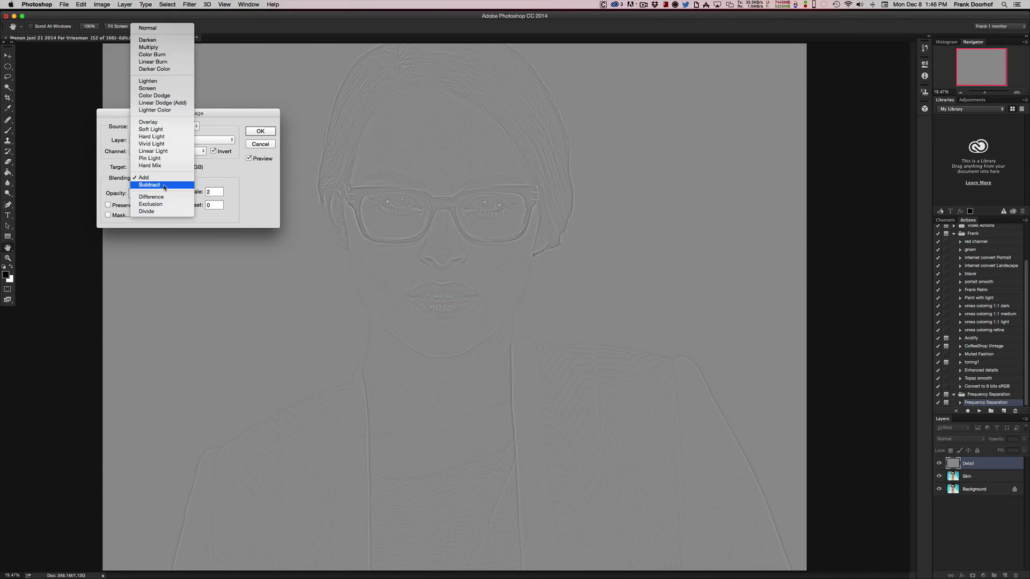
{"action": "left_click", "coordinate": [164, 185]}
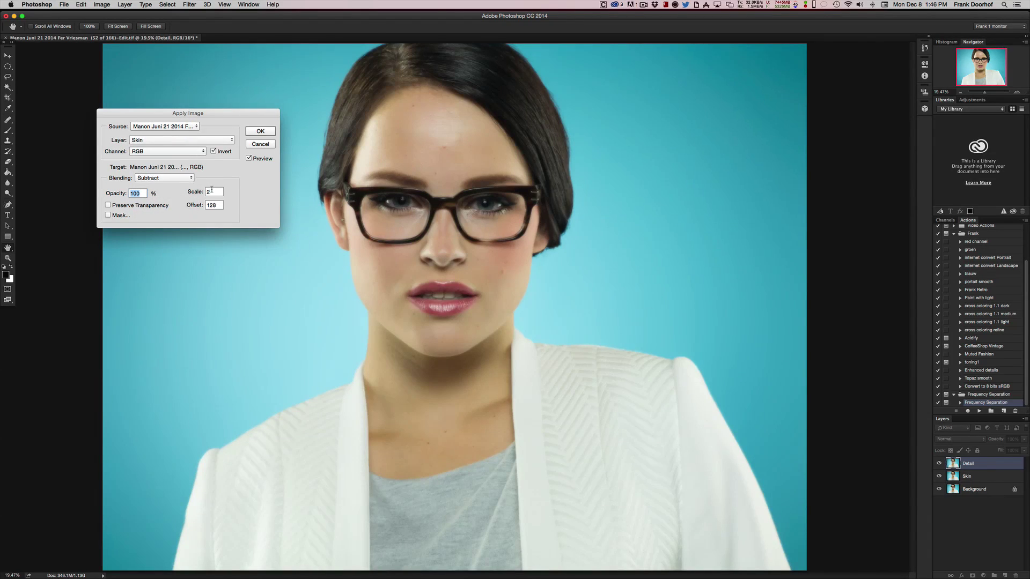
{"action": "left_click", "coordinate": [214, 152]}
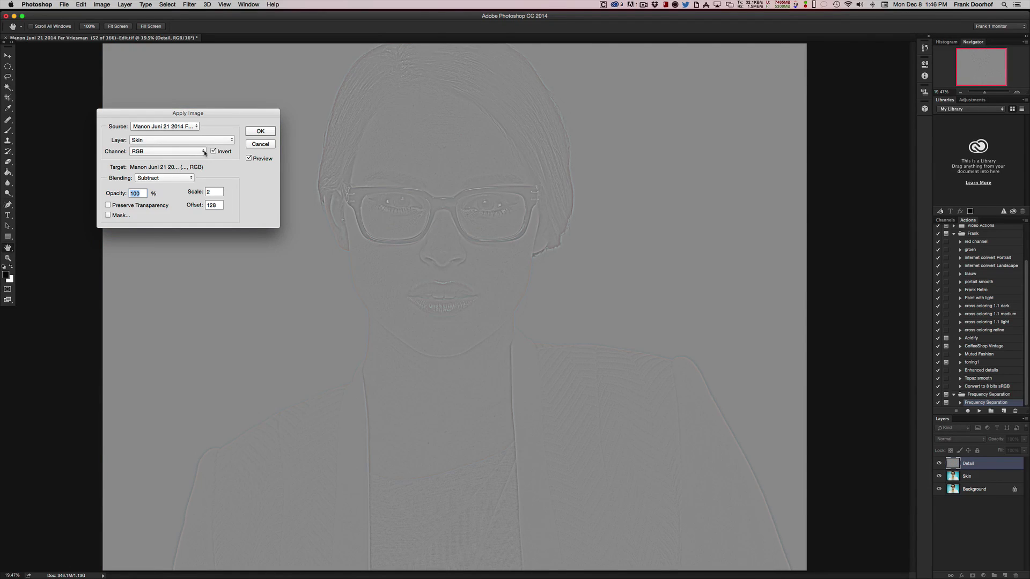
{"action": "left_click", "coordinate": [168, 178]}
{"action": "left_click", "coordinate": [160, 169]}
Confirm the Apply Image calculation and set the Detail layer's blend mode to Linear Light.
{"action": "left_click", "coordinate": [258, 131]}
{"action": "key", "text": "b"}
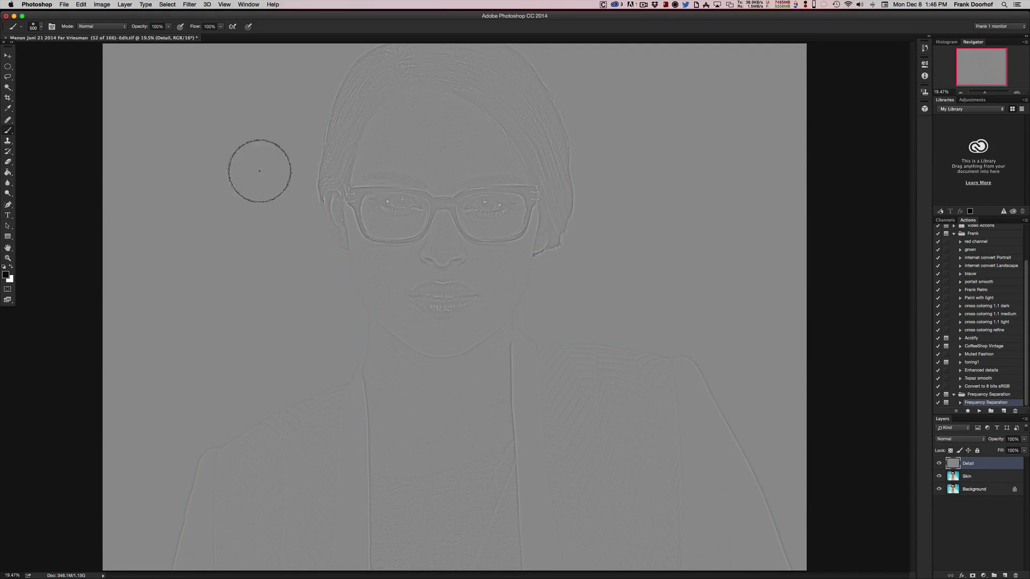
{"action": "left_click", "coordinate": [967, 440]}
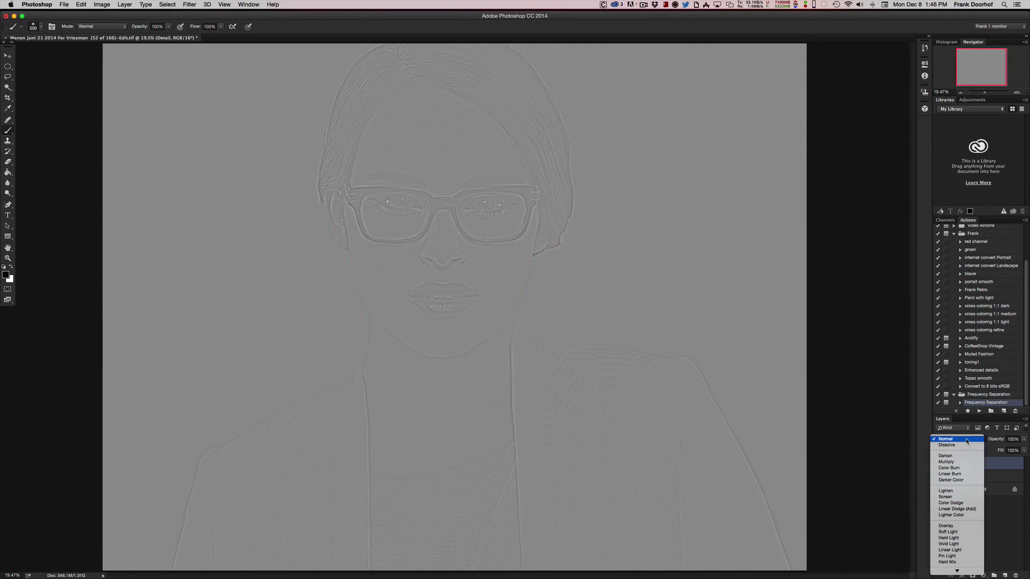
{"action": "left_click", "coordinate": [958, 551]}
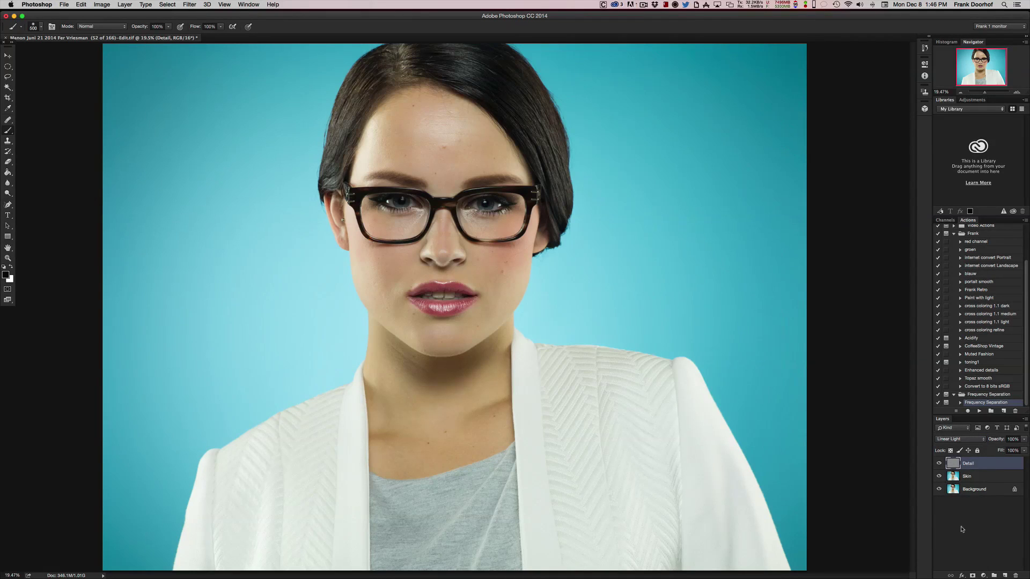
Create a new layer group and move the Detail and Skin layers into it.
{"action": "left_click", "coordinate": [995, 577]}
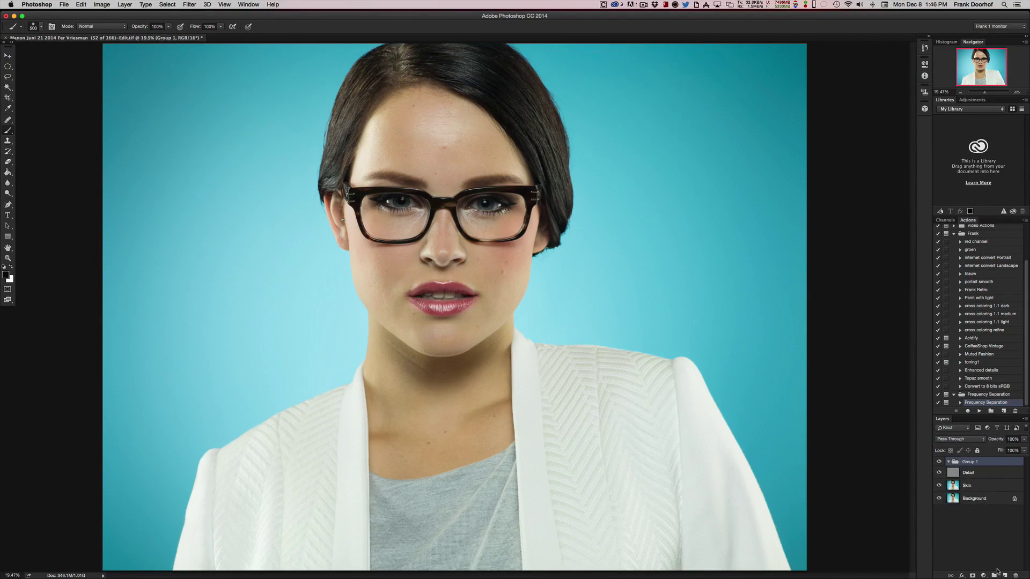
{"action": "left_click", "coordinate": [953, 474]}
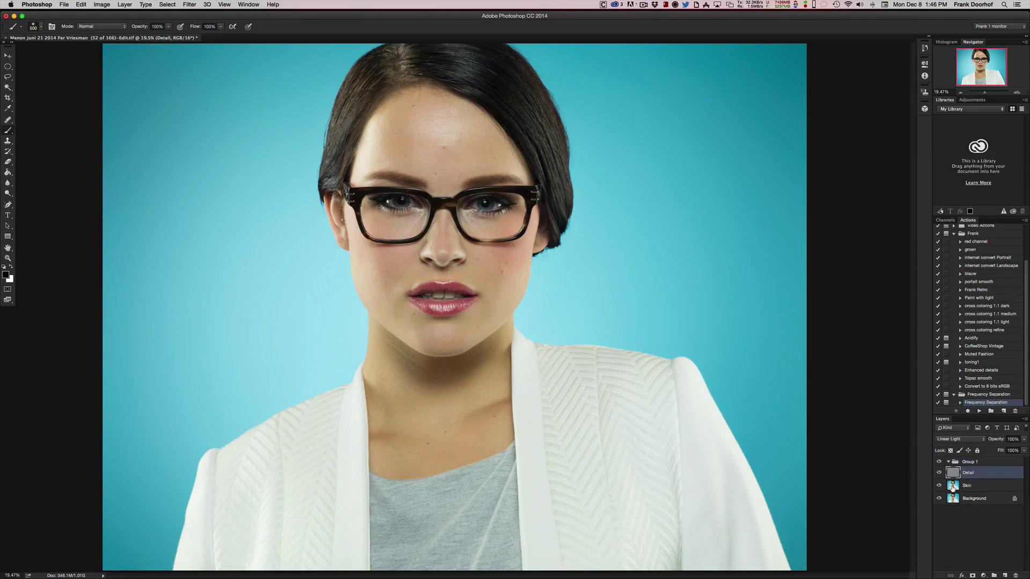
{"action": "left_click", "coordinate": [954, 489], "text": "shift"}
{"action": "left_click_drag", "start_coordinate": [955, 489], "coordinate": [983, 462]}
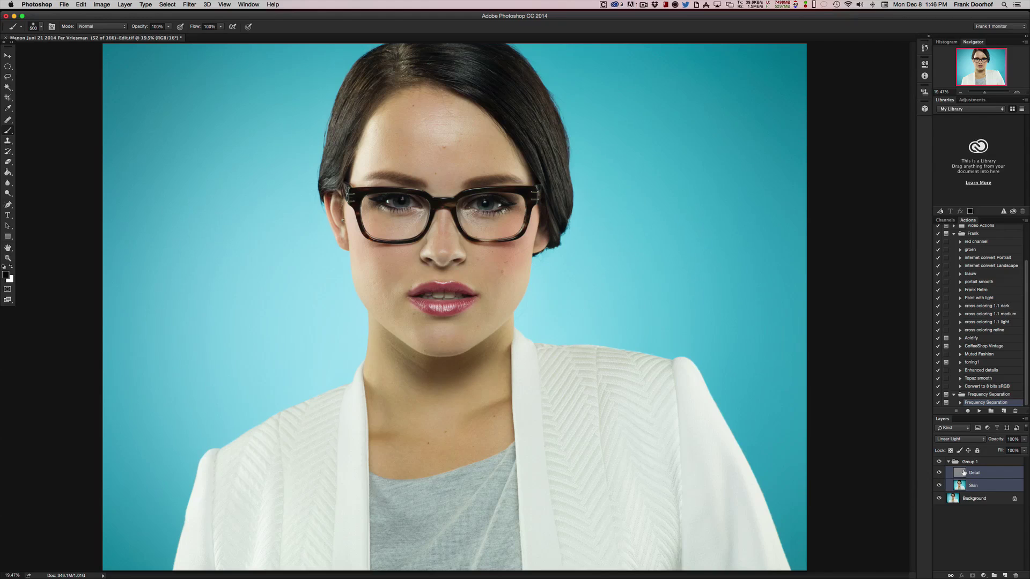
Smooth the Skin layer with the Imagenomic Portraiture filter, sampling the skin tone from the cheek.
{"action": "left_click", "coordinate": [961, 486]}
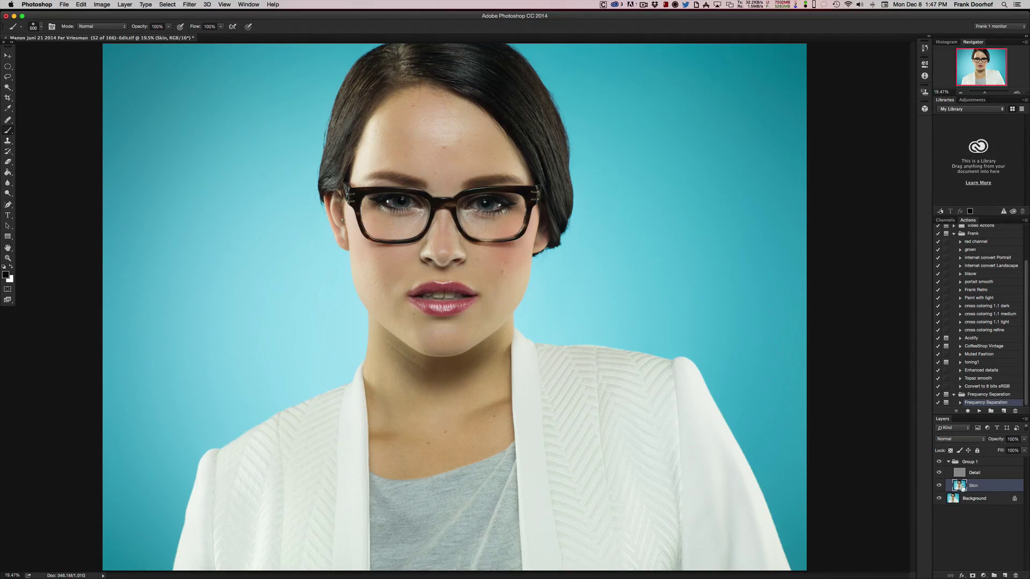
{"action": "left_click", "coordinate": [189, 6]}
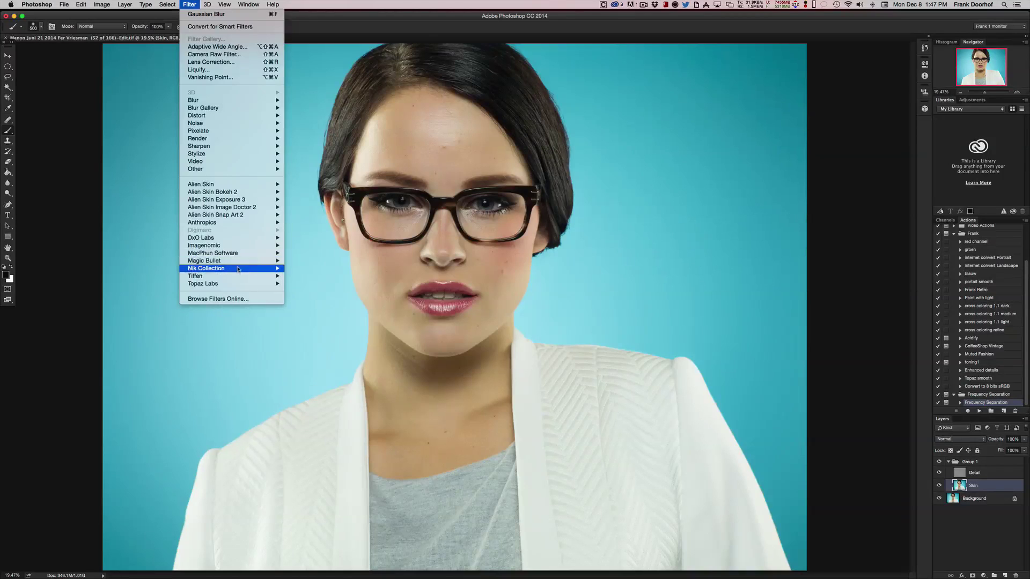
{"action": "mouse_move", "coordinate": [239, 246]}
{"action": "left_click", "coordinate": [306, 247]}
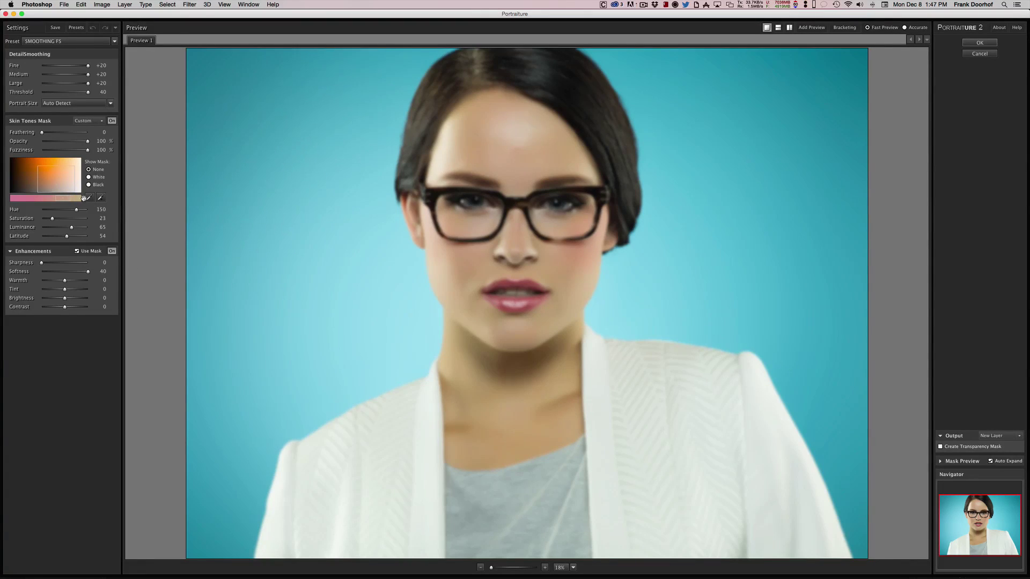
{"action": "left_click", "coordinate": [460, 258]}
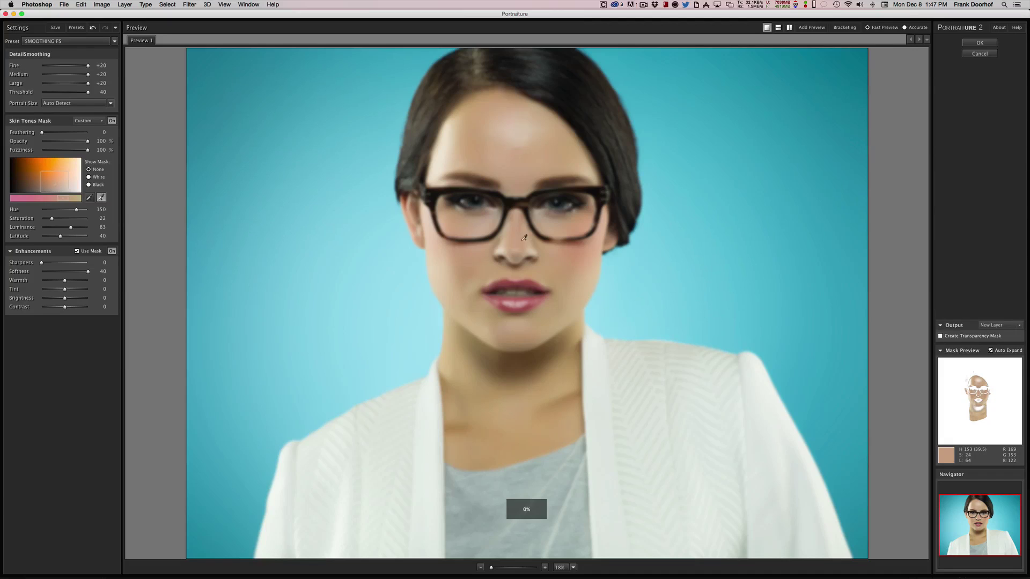
{"action": "left_click", "coordinate": [980, 42]}
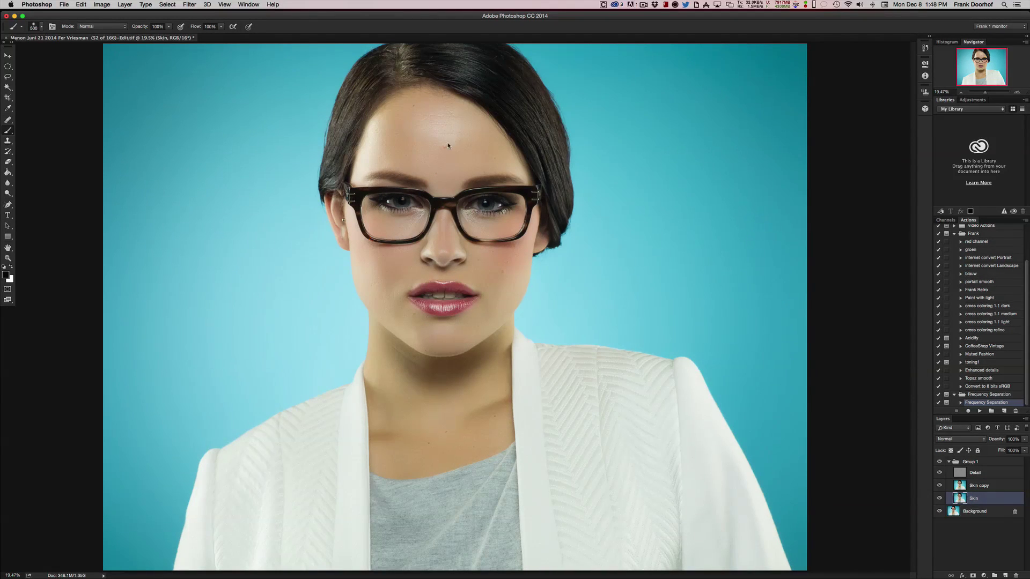
Compare the face at 100% with the Skin copy layer hidden and shown, and select that layer.
{"action": "left_click", "coordinate": [225, 5]}
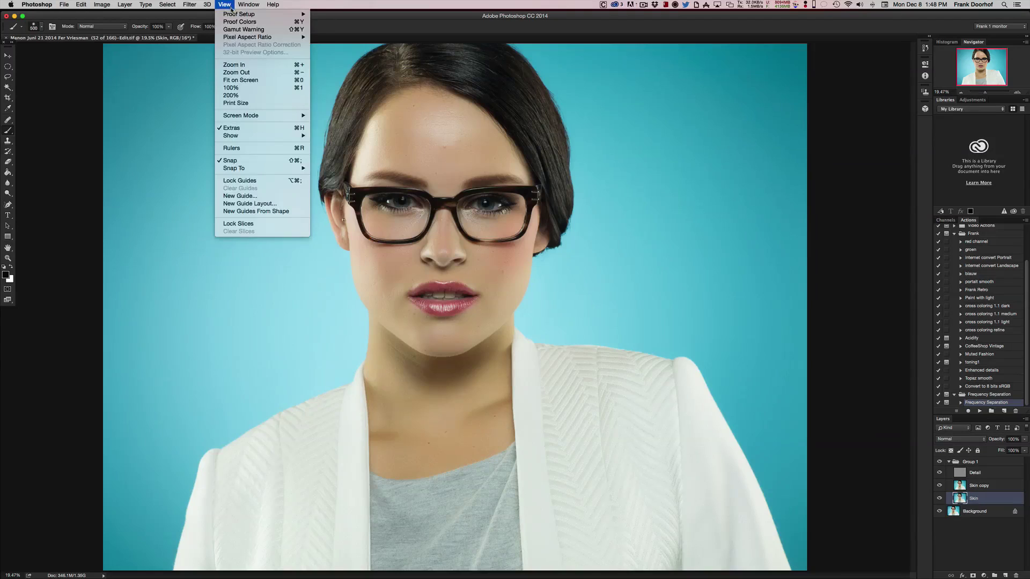
{"action": "left_click", "coordinate": [230, 88]}
{"action": "left_click_drag", "start_coordinate": [499, 98], "coordinate": [579, 427]}
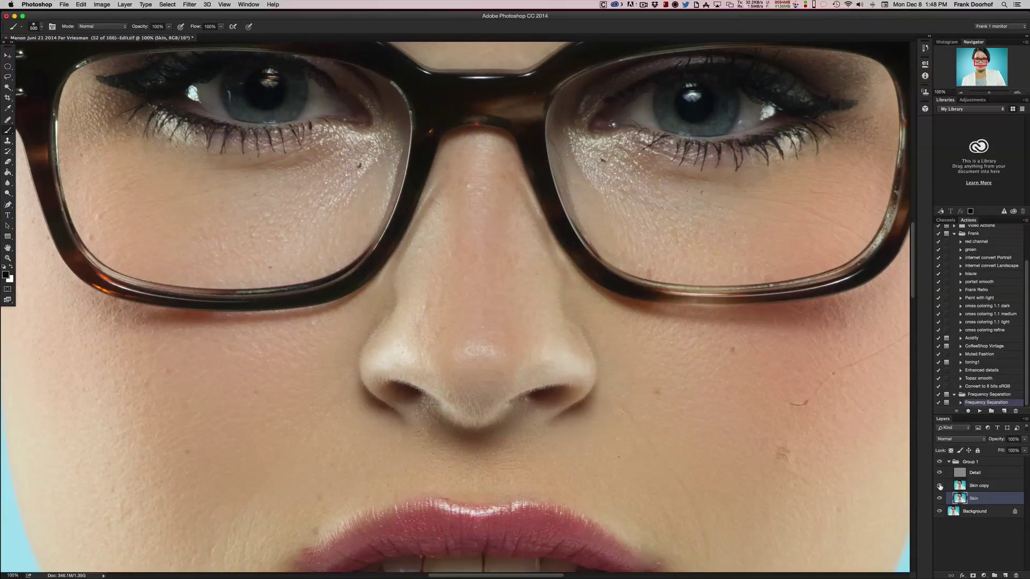
{"action": "left_click", "coordinate": [939, 486]}
{"action": "left_click", "coordinate": [940, 486]}
{"action": "left_click", "coordinate": [939, 487]}
{"action": "left_click", "coordinate": [940, 486]}
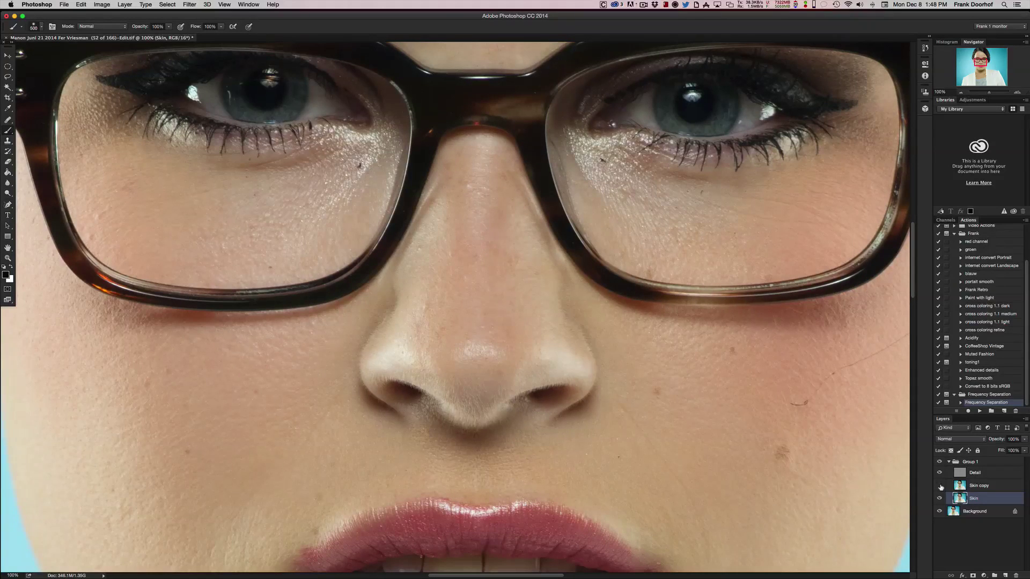
{"action": "left_click", "coordinate": [940, 486]}
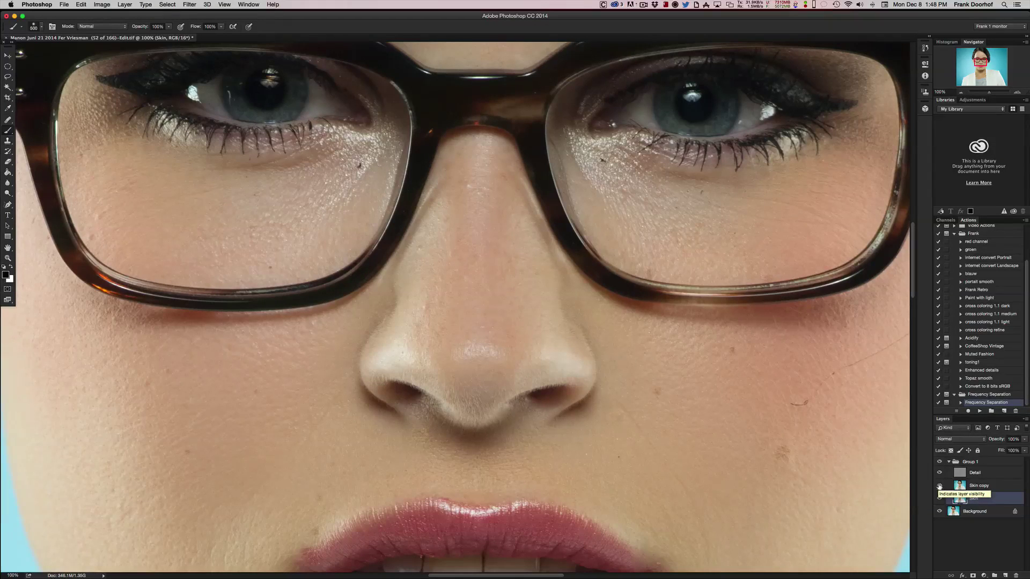
{"action": "left_click", "coordinate": [981, 486]}
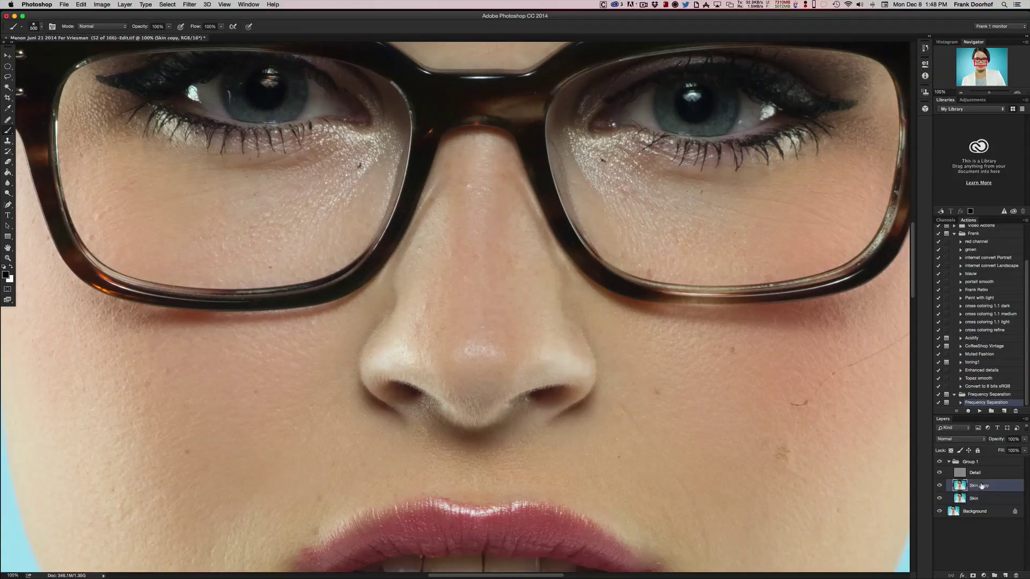
Rename the Skin copy layer to Port.
{"action": "double_click", "coordinate": [980, 486]}
{"action": "type", "text": "Portrai"}
{"action": "key", "text": "Return"}
Duplicate the Skin layer and rename the copy Topaz.
{"action": "left_click", "coordinate": [960, 498]}
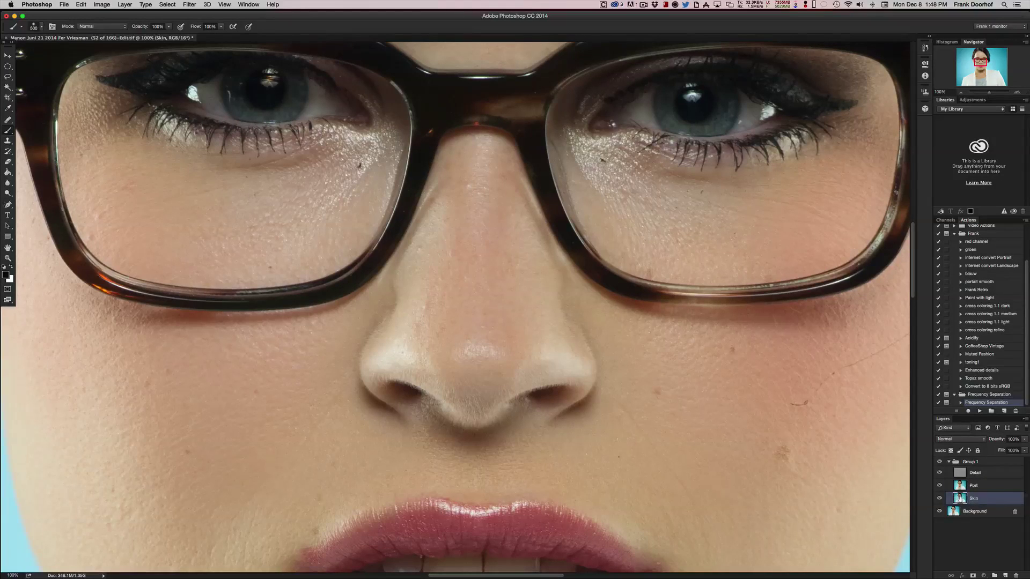
{"action": "left_click_drag", "start_coordinate": [959, 499], "coordinate": [1005, 575]}
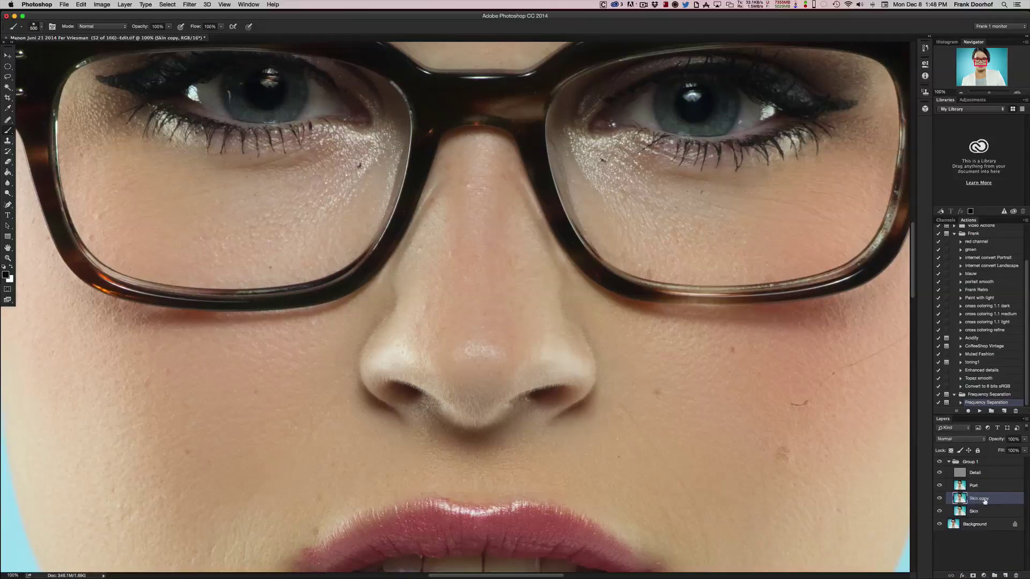
{"action": "double_click", "coordinate": [986, 500]}
{"action": "type", "text": "Topaz"}
{"action": "key", "text": "Return"}
Hide the Port layer and smooth the Topaz layer with the Topaz Clean 3 filter, using the SkinEven preset.
{"action": "left_click", "coordinate": [939, 486]}
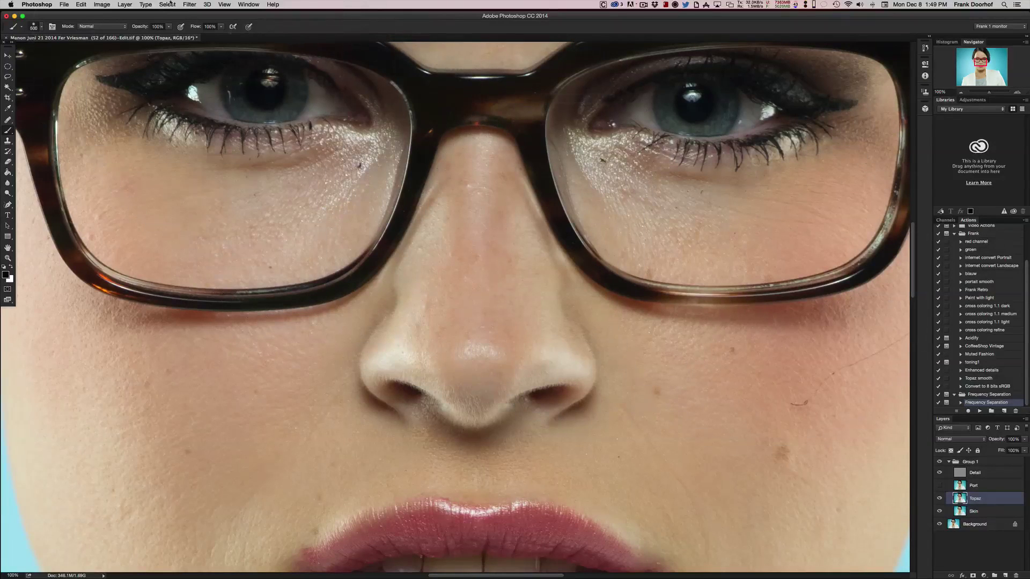
{"action": "left_click", "coordinate": [190, 4]}
{"action": "mouse_move", "coordinate": [246, 257]}
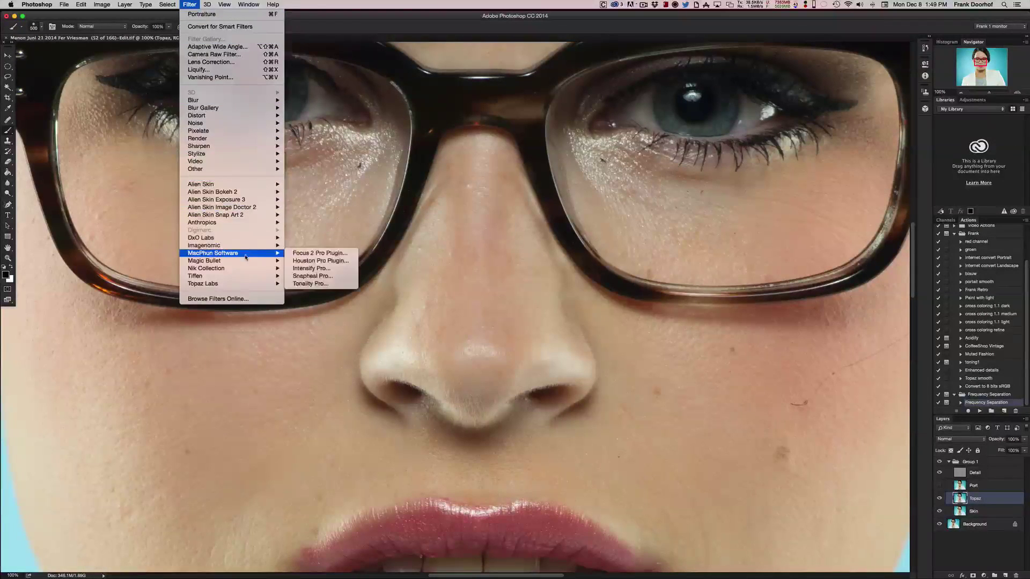
{"action": "mouse_move", "coordinate": [250, 285]}
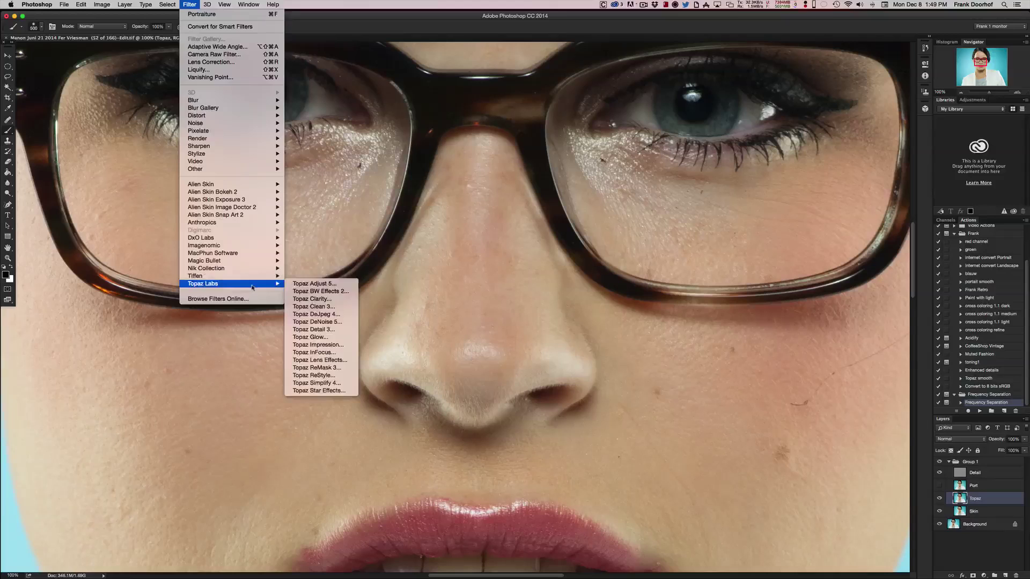
{"action": "left_click", "coordinate": [319, 308]}
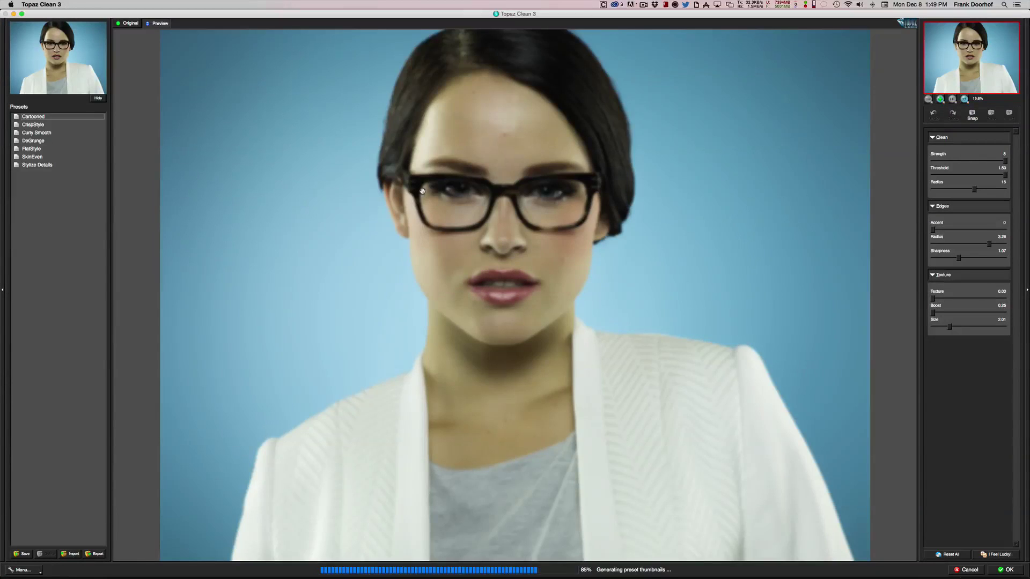
{"action": "left_click", "coordinate": [424, 192]}
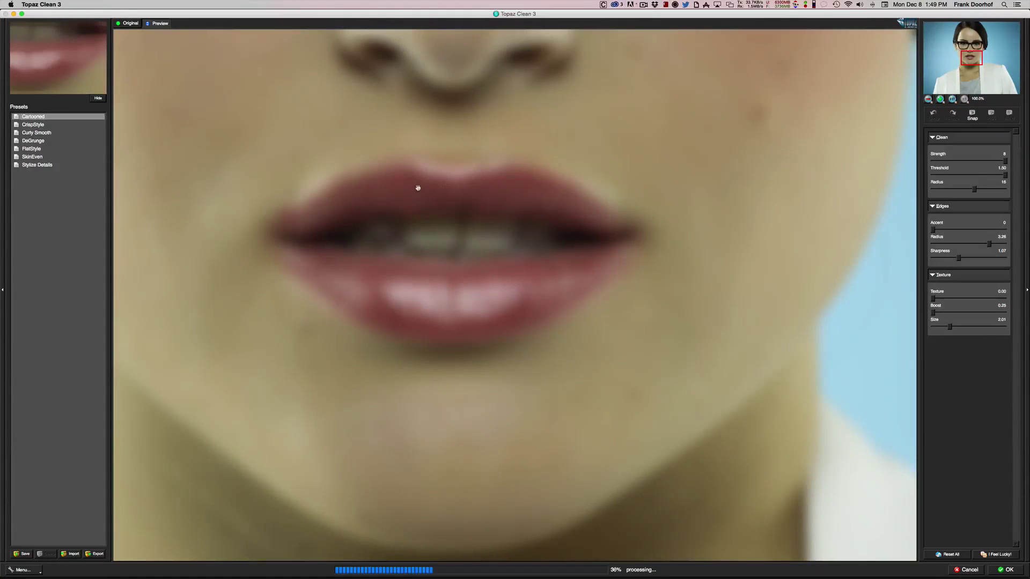
{"action": "left_click", "coordinate": [39, 157]}
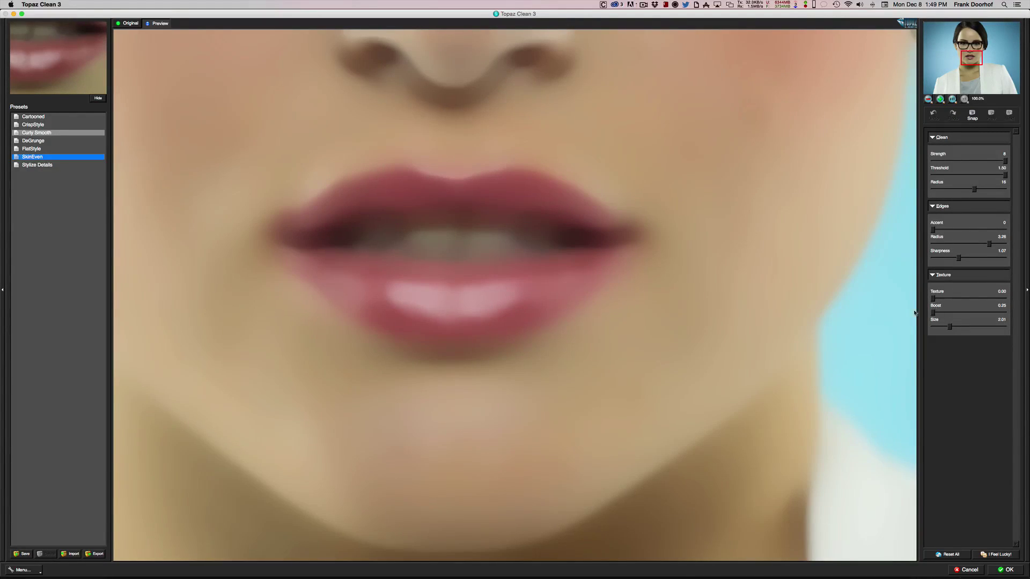
{"action": "left_click", "coordinate": [1008, 570]}
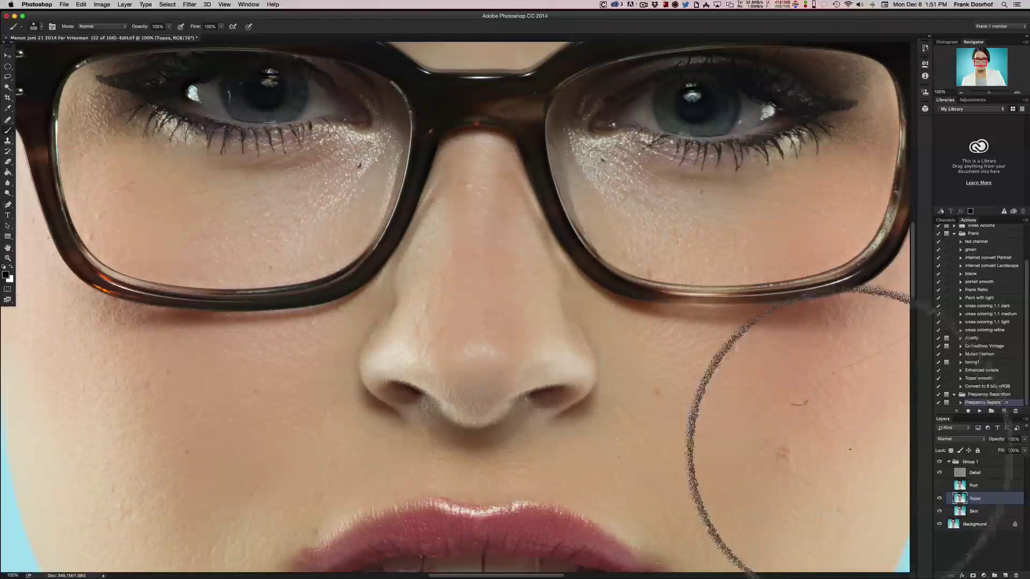
Compare the face with the Topaz layer hidden and shown to judge the skin smoothing.
{"action": "left_click", "coordinate": [939, 499]}
{"action": "left_click", "coordinate": [939, 499]}
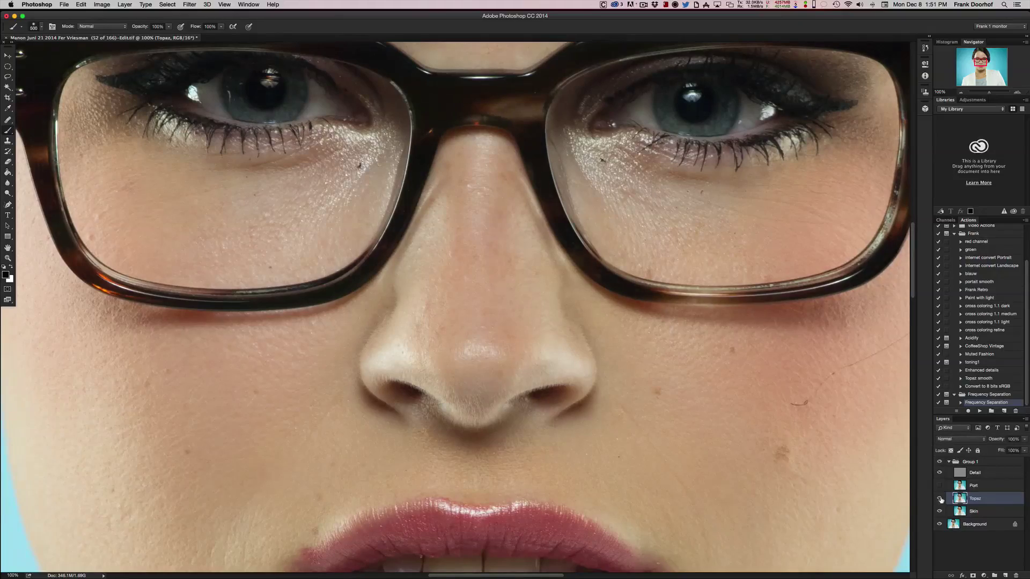
{"action": "left_click", "coordinate": [941, 499]}
{"action": "left_click", "coordinate": [941, 499]}
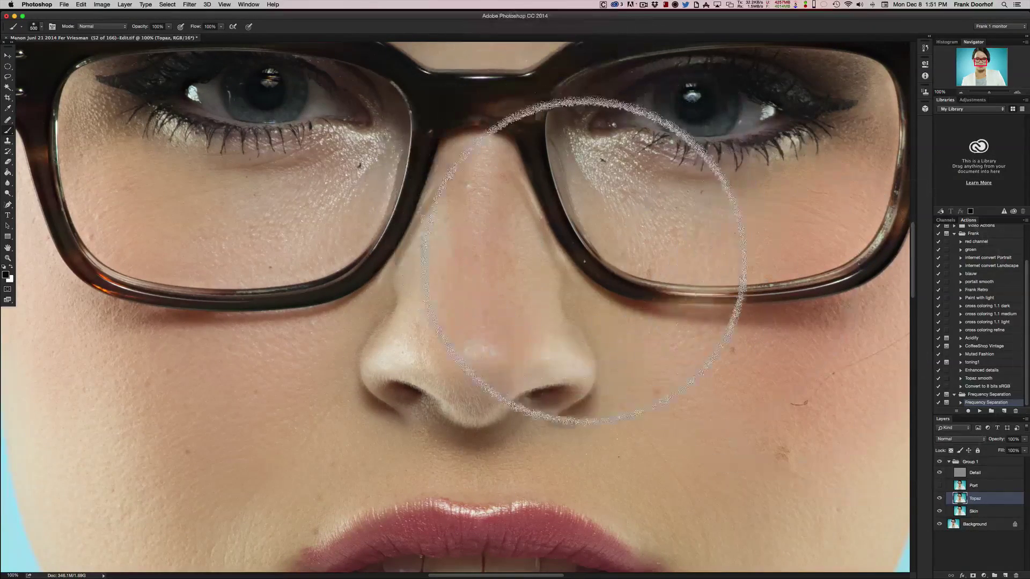
{"action": "left_click", "coordinate": [939, 499]}
{"action": "left_click", "coordinate": [940, 499]}
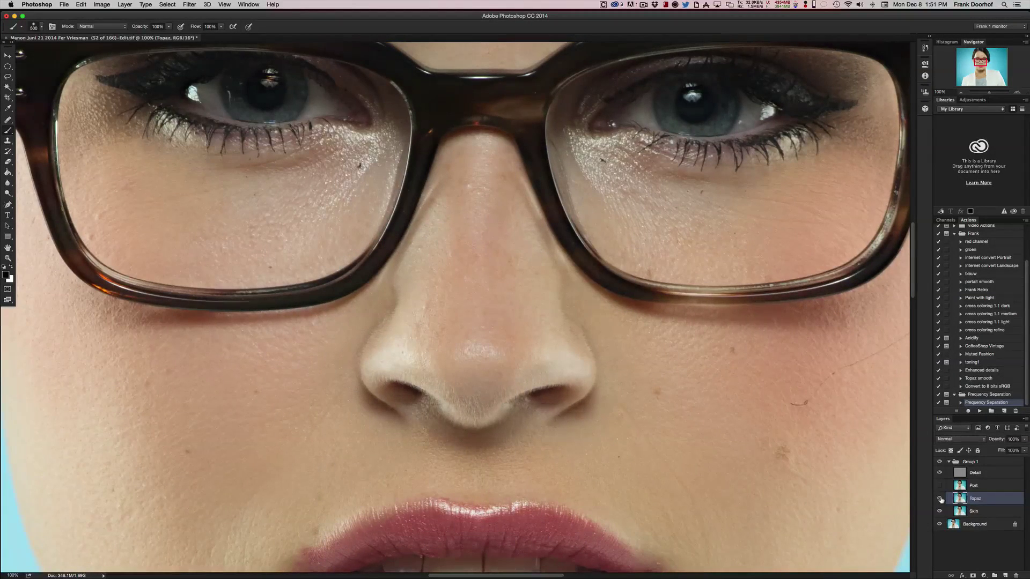
{"action": "left_click", "coordinate": [941, 500]}
{"action": "left_click", "coordinate": [940, 499]}
{"action": "left_click", "coordinate": [940, 499]}
{"action": "left_click", "coordinate": [940, 499]}
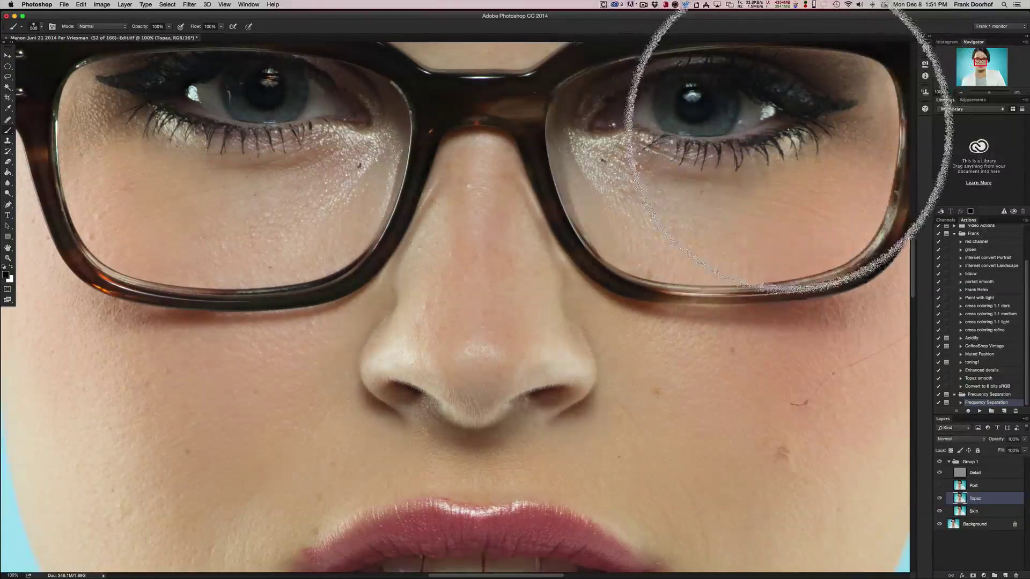
{"action": "left_click", "coordinate": [939, 499]}
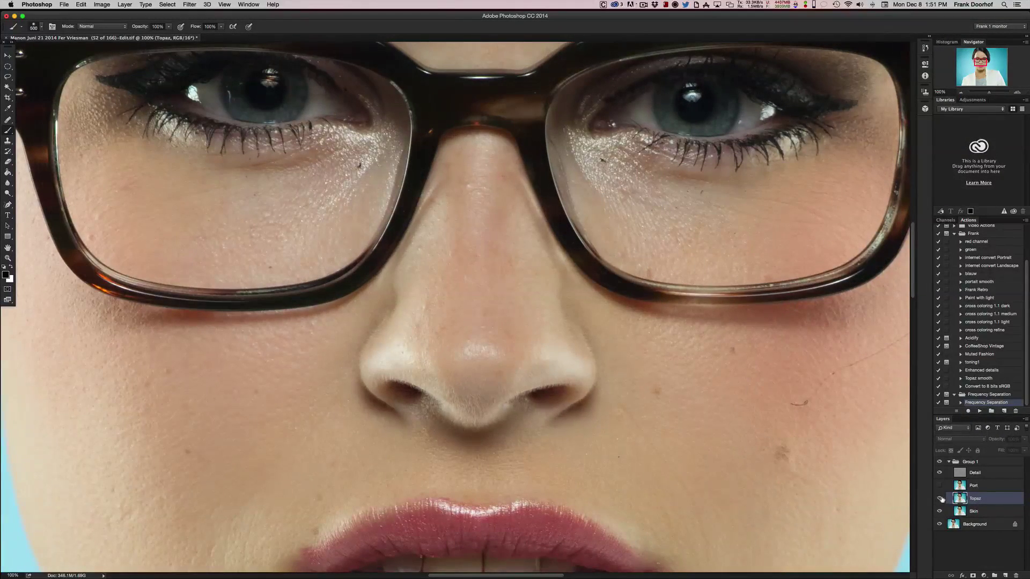
{"action": "left_click", "coordinate": [939, 499]}
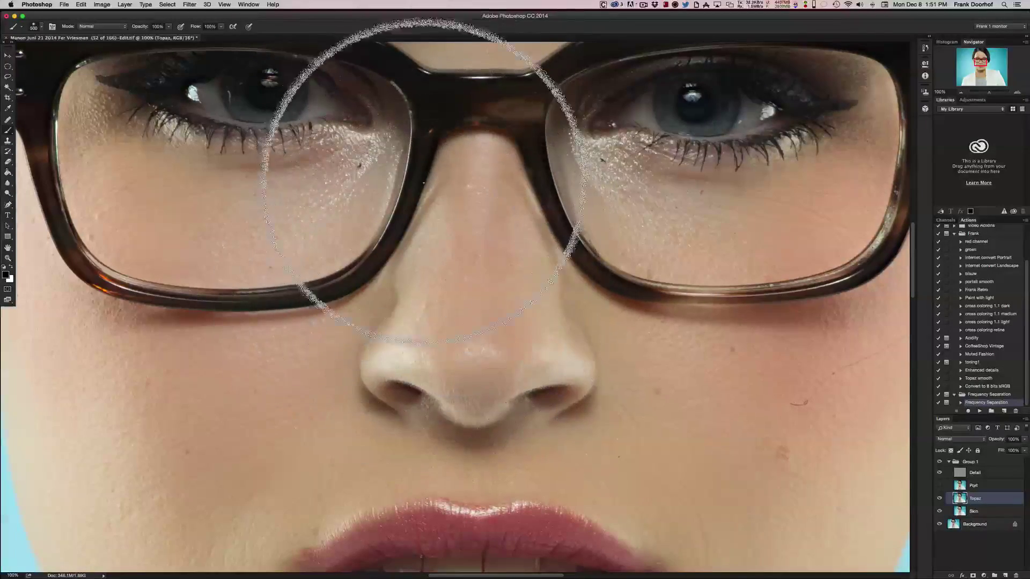
Compare the Portraiture and Topaz smoothing on the face by alternately showing and hiding the Port layer.
{"action": "left_click", "coordinate": [939, 485]}
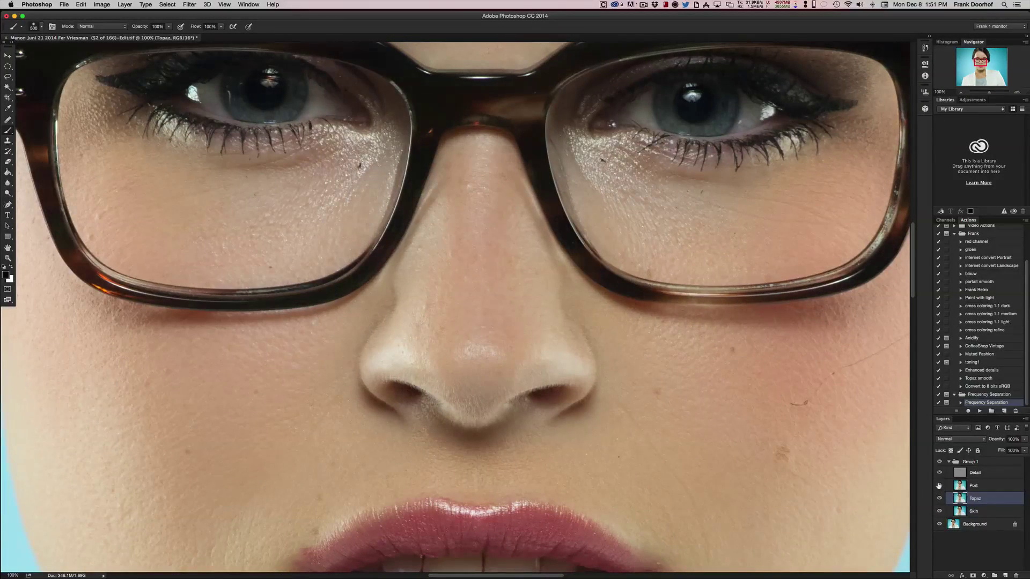
{"action": "left_click", "coordinate": [940, 499]}
{"action": "left_click", "coordinate": [939, 499]}
{"action": "left_click", "coordinate": [940, 486]}
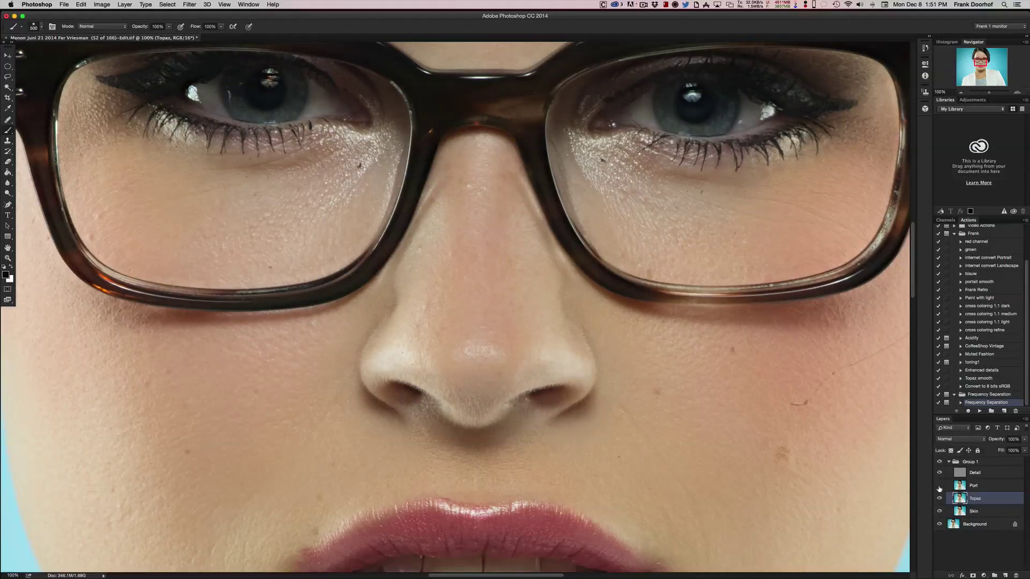
{"action": "left_click", "coordinate": [939, 487]}
{"action": "left_click", "coordinate": [940, 487]}
{"action": "left_click", "coordinate": [939, 488]}
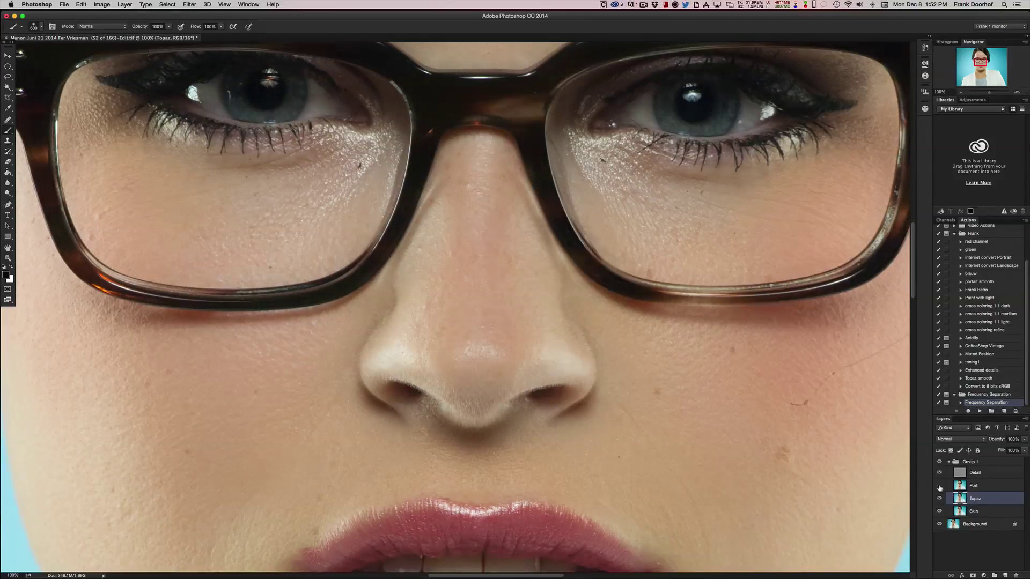
{"action": "left_click", "coordinate": [939, 487]}
{"action": "left_click", "coordinate": [939, 487]}
{"action": "left_click", "coordinate": [939, 487]}
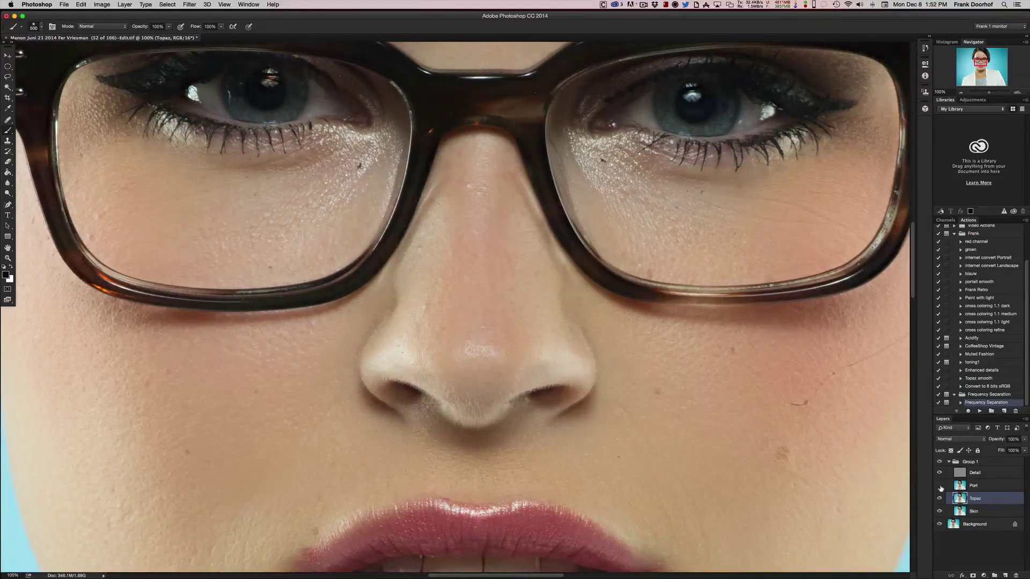
{"action": "left_click", "coordinate": [940, 487]}
{"action": "left_click", "coordinate": [939, 487]}
{"action": "left_click", "coordinate": [940, 487]}
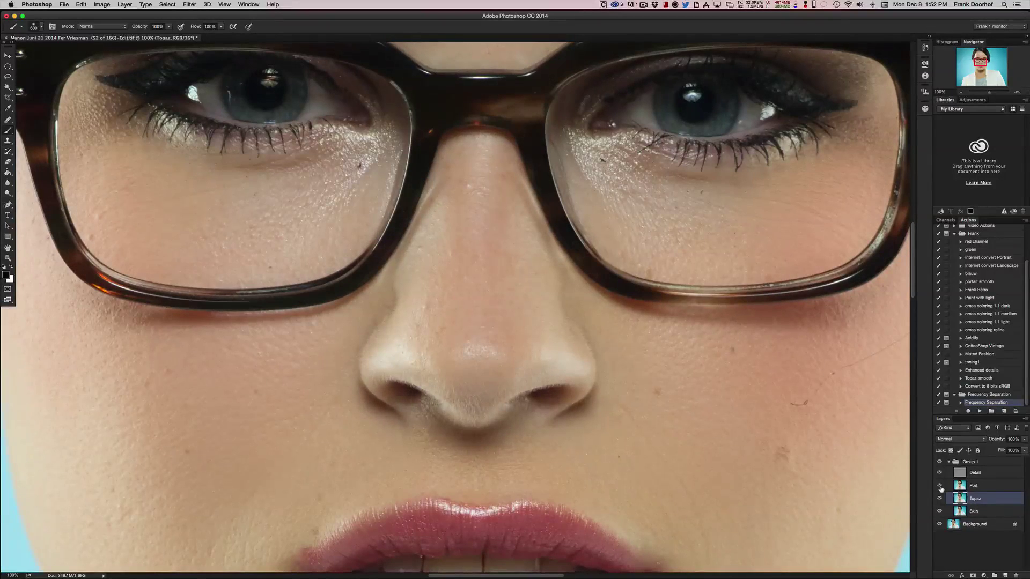
{"action": "left_click", "coordinate": [939, 487]}
{"action": "left_click", "coordinate": [940, 487]}
{"action": "left_click", "coordinate": [939, 487]}
{"action": "left_click", "coordinate": [940, 487]}
{"action": "left_click", "coordinate": [940, 487]}
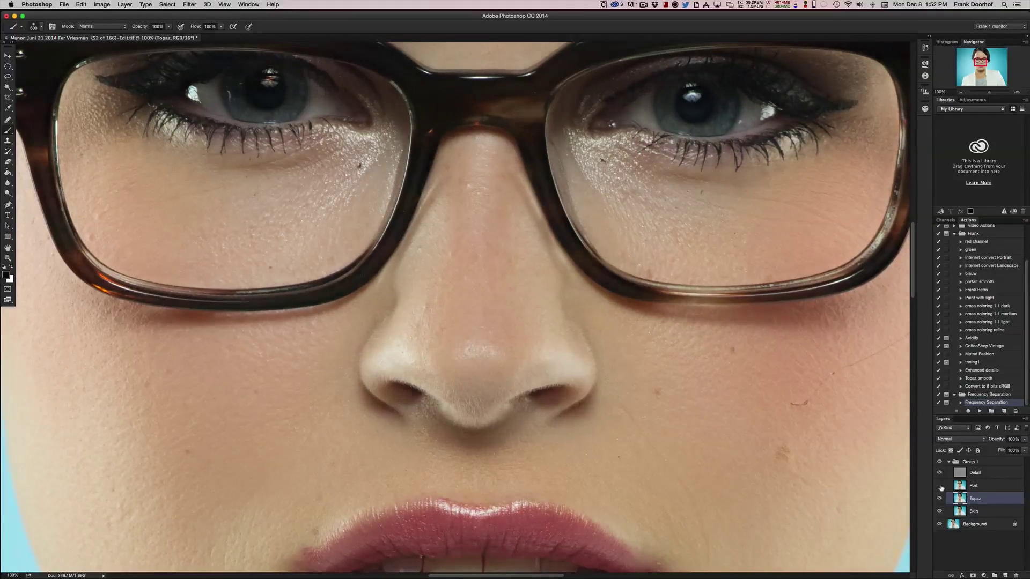
{"action": "left_click", "coordinate": [939, 487]}
{"action": "left_click", "coordinate": [940, 487]}
{"action": "left_click", "coordinate": [940, 487]}
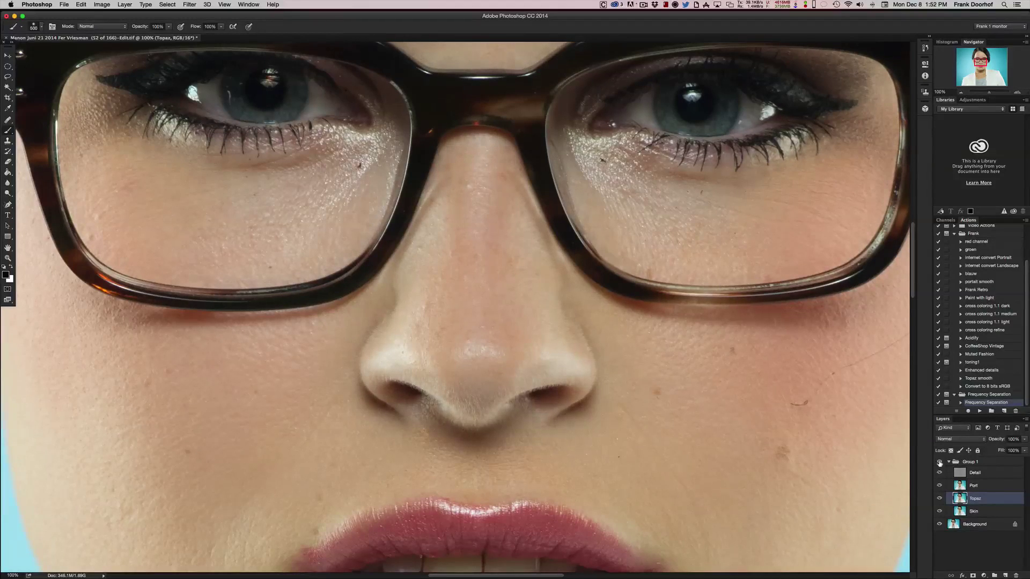
Compare the original and retouched face by hiding and showing the whole Group 1.
{"action": "left_click", "coordinate": [939, 463]}
{"action": "left_click", "coordinate": [939, 463]}
{"action": "left_click", "coordinate": [940, 463]}
{"action": "left_click", "coordinate": [940, 463]}
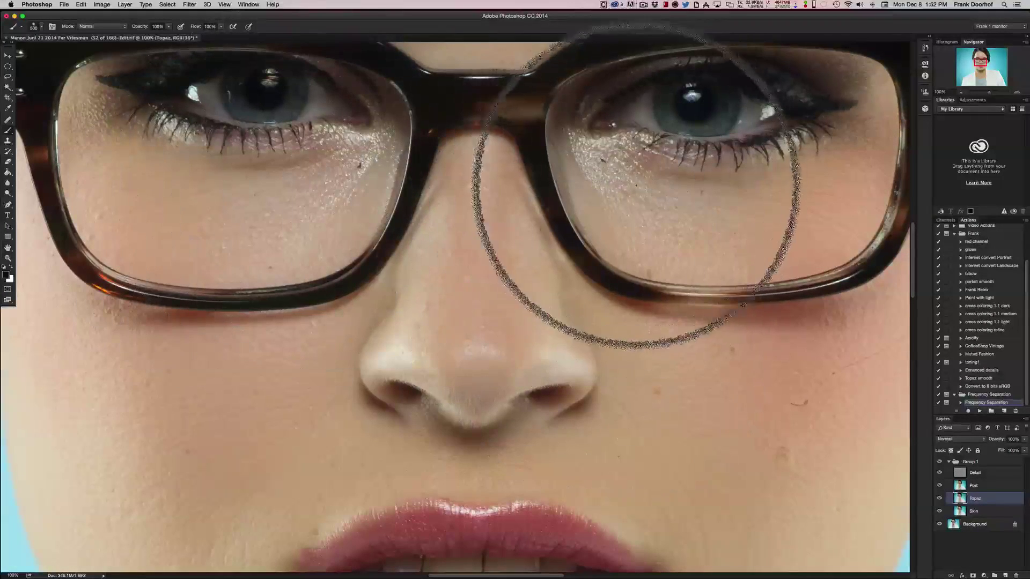
Select the Detail layer for the Healing Brush and adjust the angle of its elliptical brush tip.
{"action": "left_click", "coordinate": [962, 473]}
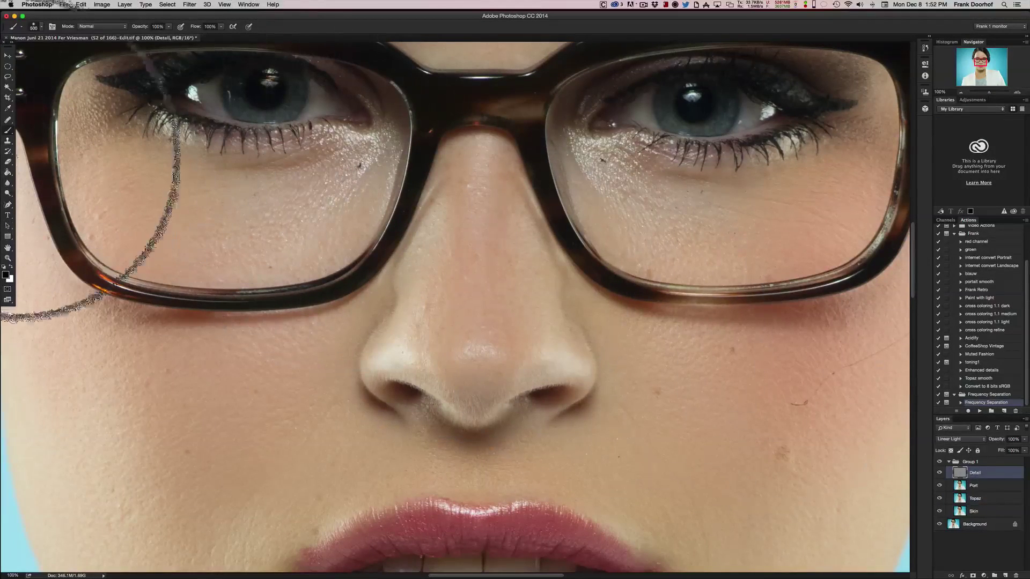
{"action": "left_click", "coordinate": [9, 122]}
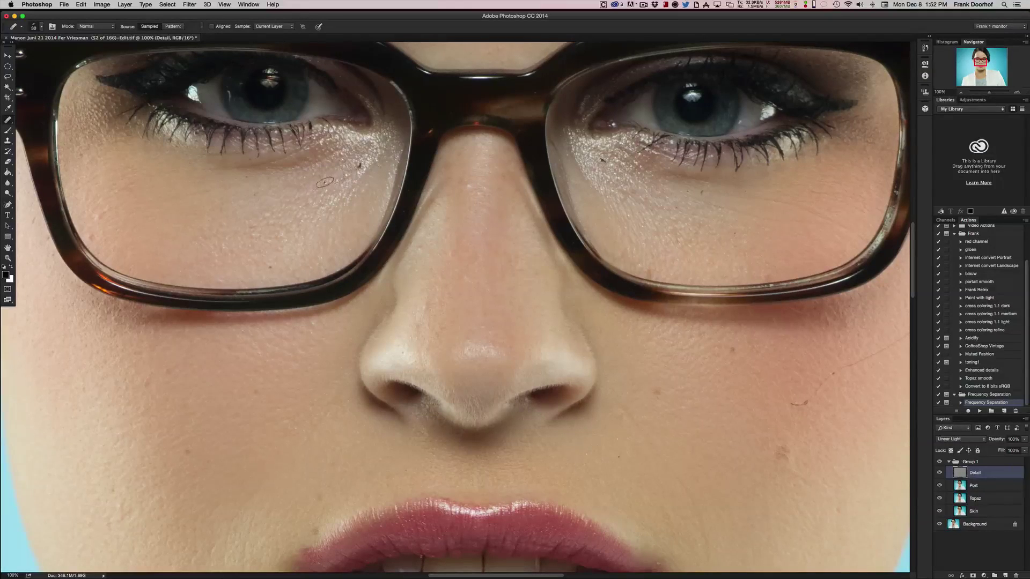
{"action": "left_click", "coordinate": [42, 28]}
{"action": "mouse_move", "coordinate": [22, 114]}
{"action": "left_mouse_down"}
{"action": "mouse_move", "coordinate": [37, 102]}
{"action": "mouse_move", "coordinate": [25, 117]}
{"action": "mouse_move", "coordinate": [16, 103]}
{"action": "mouse_move", "coordinate": [20, 114]}
{"action": "mouse_move", "coordinate": [27, 107]}
{"action": "mouse_move", "coordinate": [20, 116]}
{"action": "left_mouse_up"}
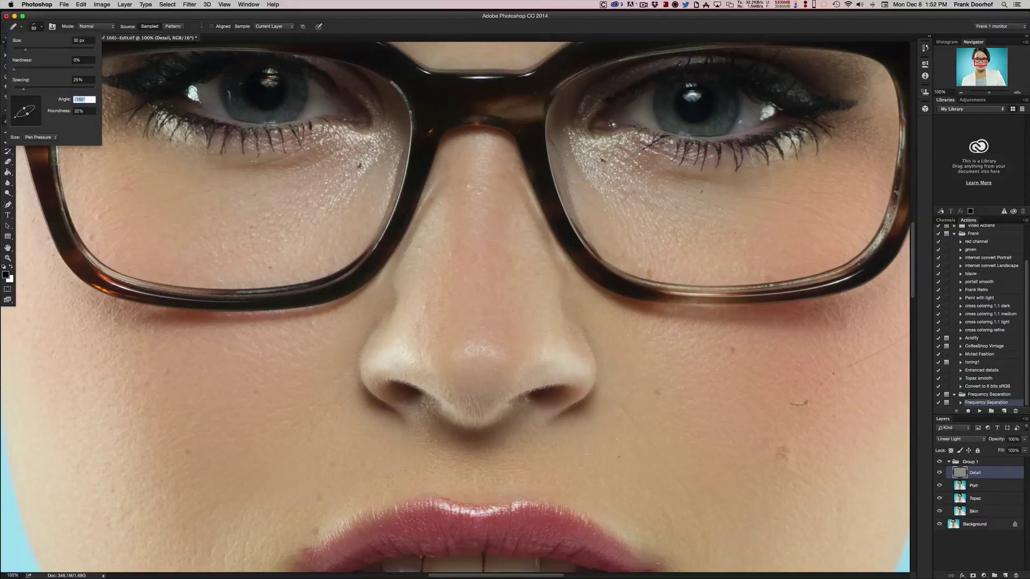
{"action": "key", "text": "Return"}
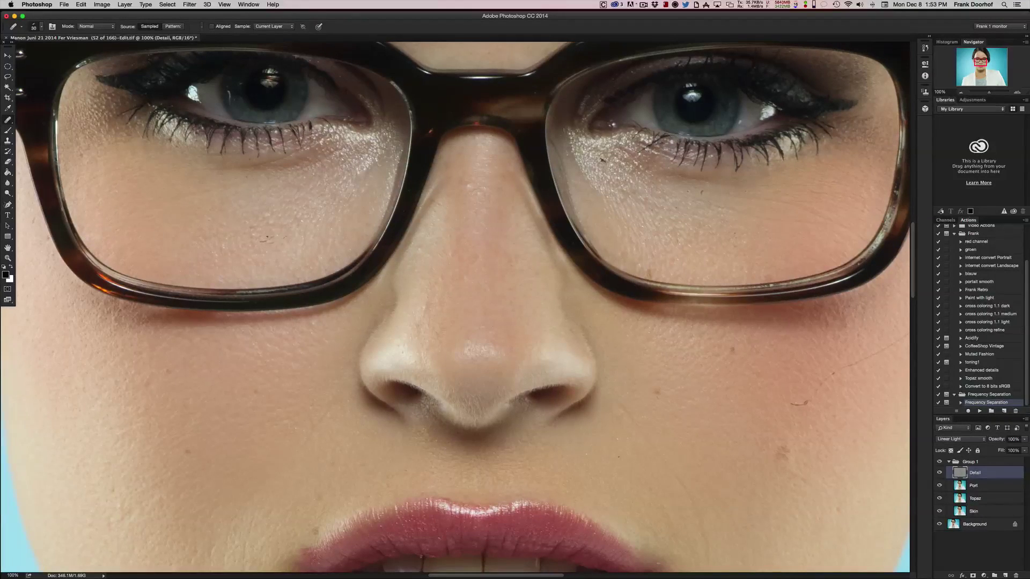
Heal the spot below the eye inside the glasses and the stray hair and blemish on the opposite cheek.
{"action": "left_click_drag", "start_coordinate": [261, 237], "coordinate": [280, 238]}
{"action": "scroll", "coordinate": [753, 362], "scroll_direction": "right", "scroll_amount": 5}
{"action": "scroll", "coordinate": [753, 362], "scroll_direction": "down", "scroll_amount": 2}
{"action": "left_click_drag", "start_coordinate": [520, 299], "coordinate": [663, 199]}
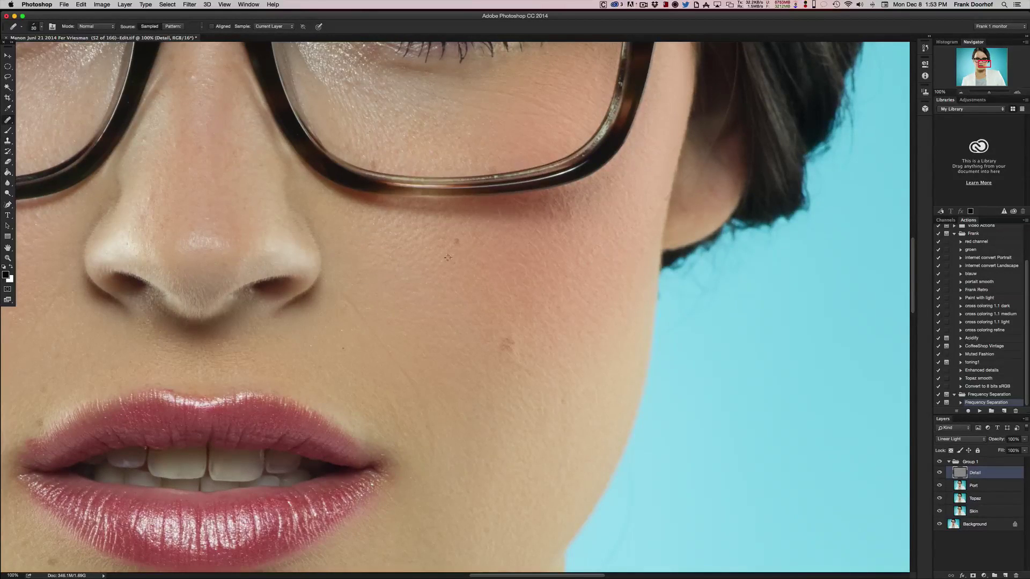
{"action": "left_click", "coordinate": [509, 343]}
Heal the remaining small blemishes on the cheek and nose on the Detail layer.
{"action": "scroll", "coordinate": [558, 395], "scroll_direction": "left", "scroll_amount": 6}
{"action": "scroll", "coordinate": [558, 395], "scroll_direction": "down", "scroll_amount": 2}
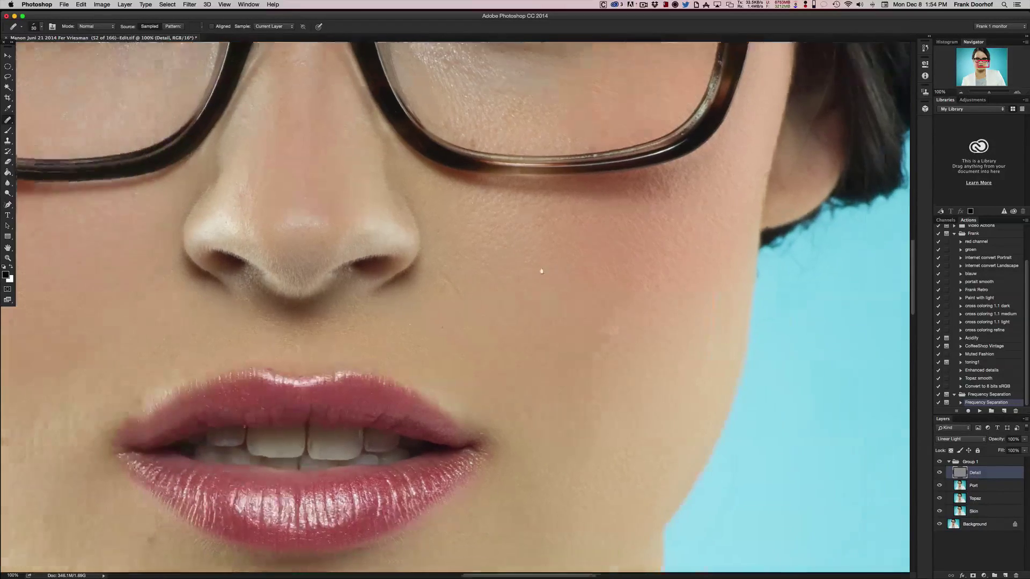
{"action": "left_click", "coordinate": [499, 309]}
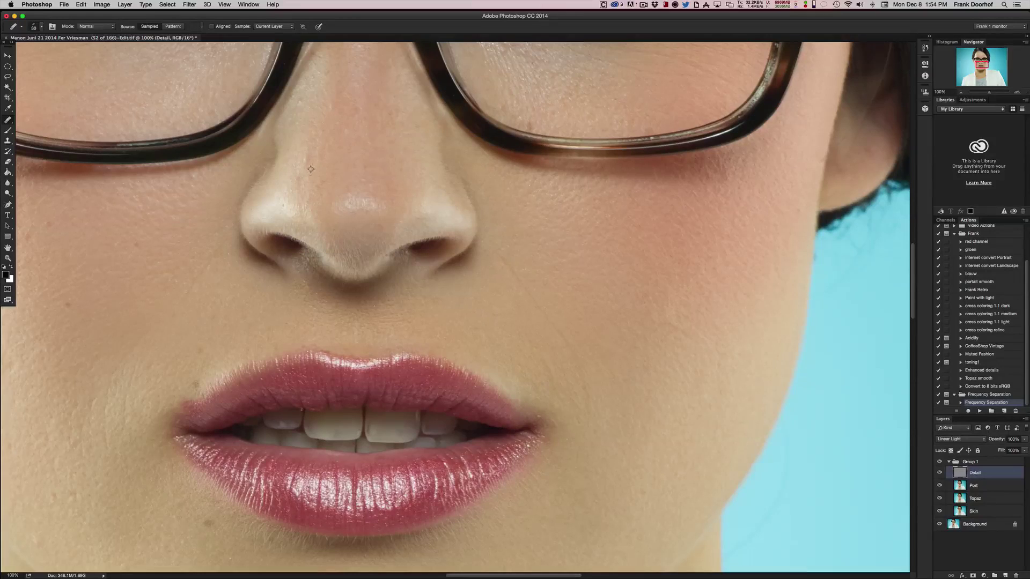
{"action": "scroll", "coordinate": [319, 139], "scroll_direction": "up", "scroll_amount": 5}
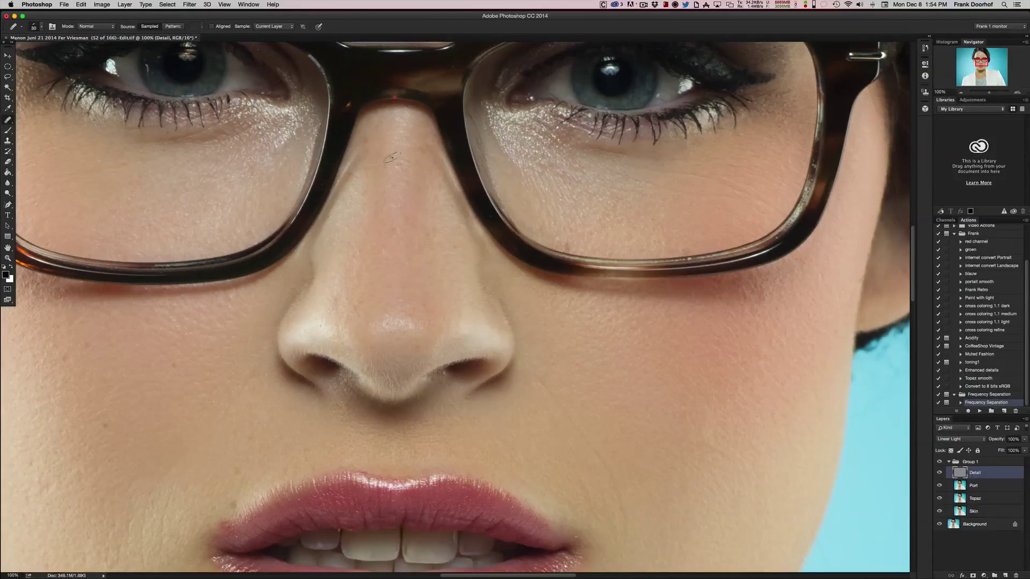
{"action": "left_click", "coordinate": [385, 256]}
{"action": "scroll", "coordinate": [354, 249], "scroll_direction": "down", "scroll_amount": 5}
{"action": "scroll", "coordinate": [354, 249], "scroll_direction": "left", "scroll_amount": 8}
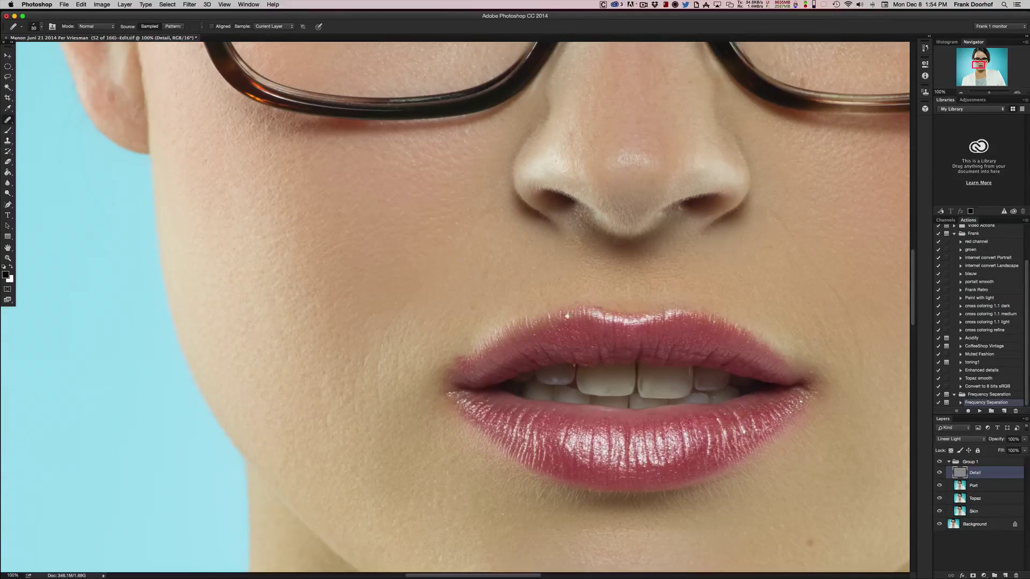
Heal the spots on the forehead on the Detail layer and fit the whole portrait on screen.
{"action": "scroll", "coordinate": [567, 316], "scroll_direction": "right", "scroll_amount": 10}
{"action": "scroll", "coordinate": [401, 196], "scroll_direction": "up", "scroll_amount": 15}
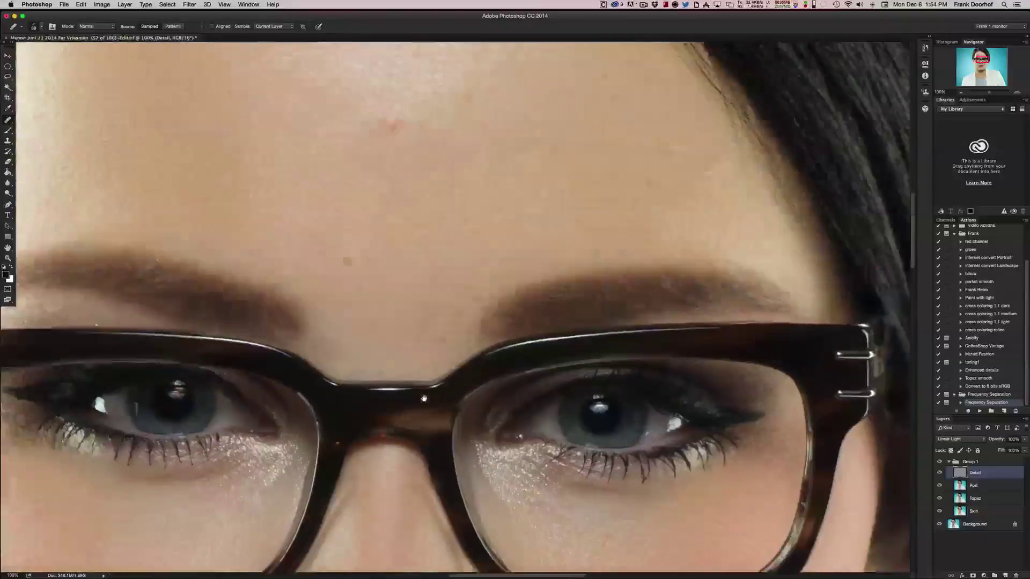
{"action": "scroll", "coordinate": [424, 399], "scroll_direction": "up", "scroll_amount": 8}
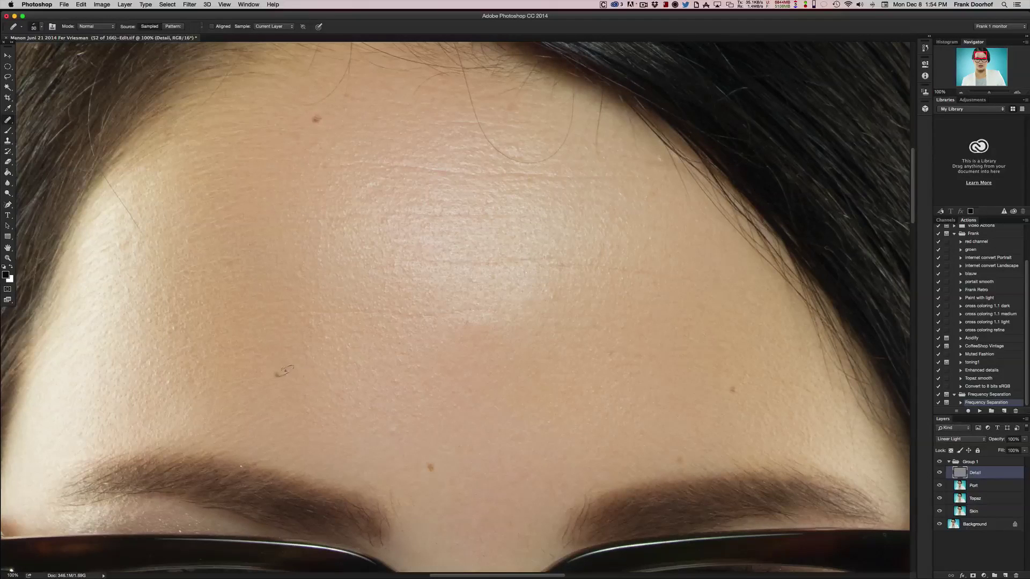
{"action": "left_click", "coordinate": [280, 373]}
{"action": "left_click", "coordinate": [733, 391]}
{"action": "left_click", "coordinate": [224, 5]}
{"action": "left_click", "coordinate": [244, 81]}
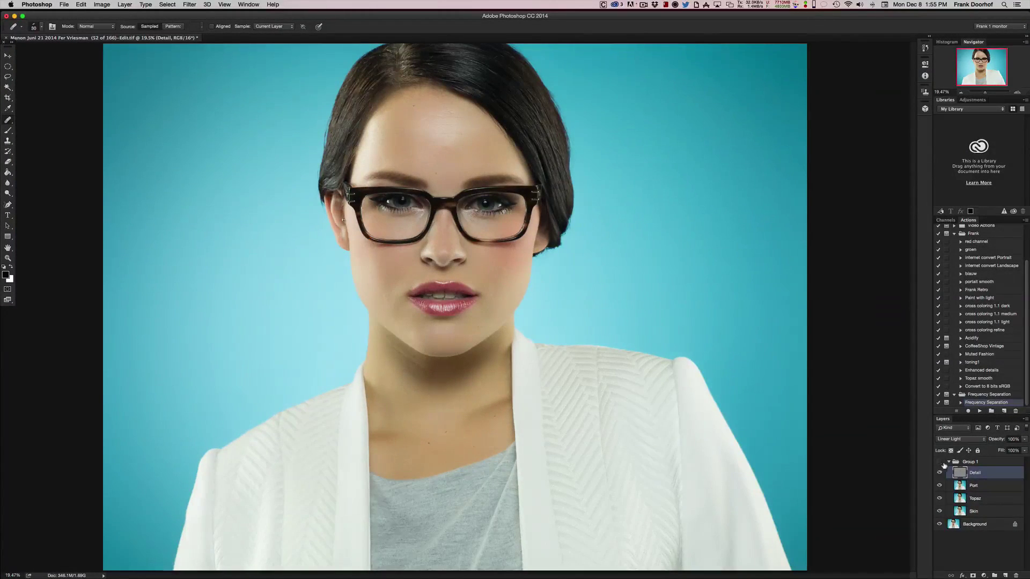
Examine the face at 100% zoom with the Detail layer hidden and shown again.
{"action": "left_click", "coordinate": [221, 5]}
{"action": "left_click", "coordinate": [229, 67]}
{"action": "left_click", "coordinate": [224, 5]}
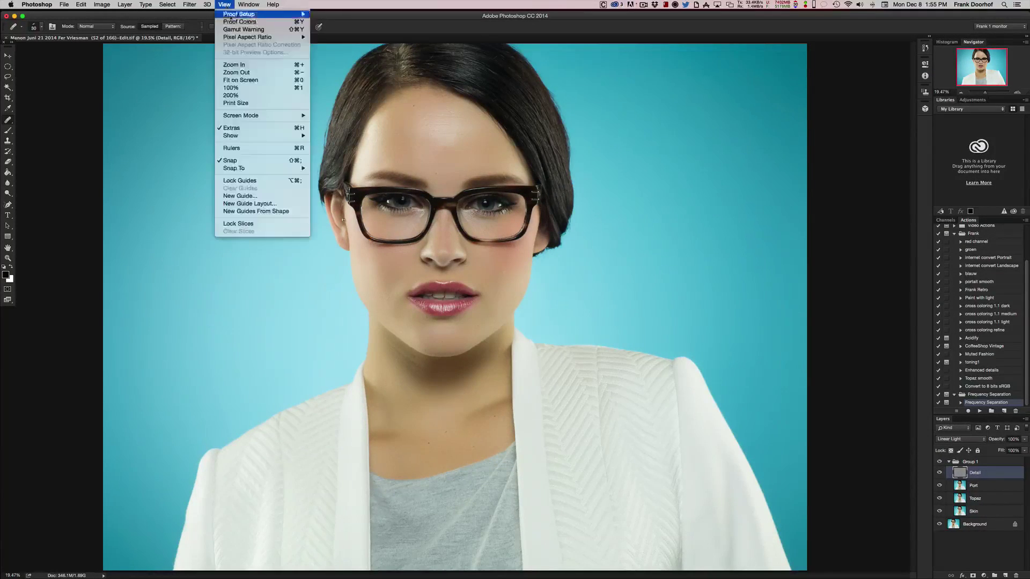
{"action": "left_click", "coordinate": [231, 74]}
{"action": "scroll", "coordinate": [518, 93], "scroll_direction": "up", "scroll_amount": 10}
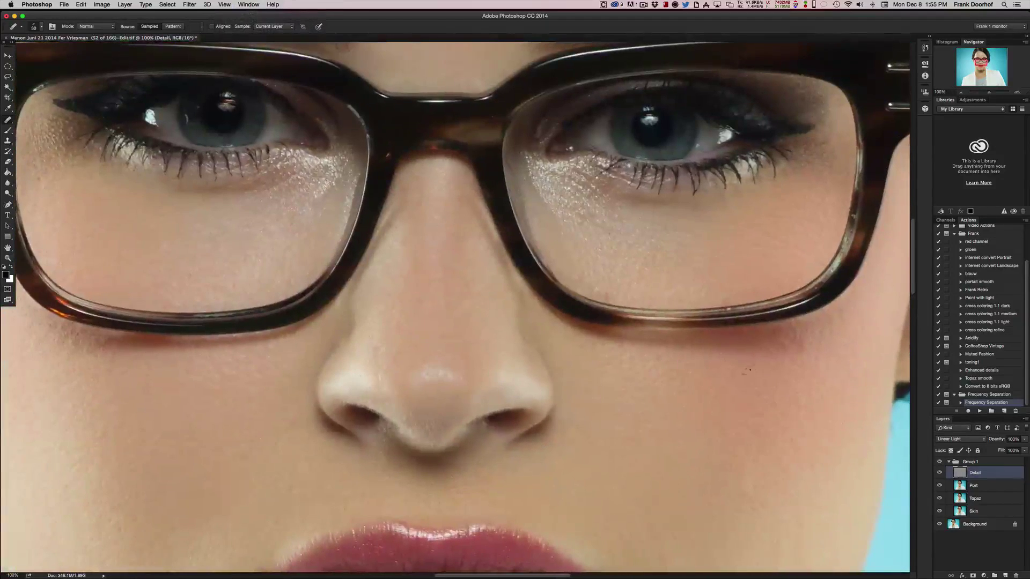
{"action": "left_click", "coordinate": [939, 473]}
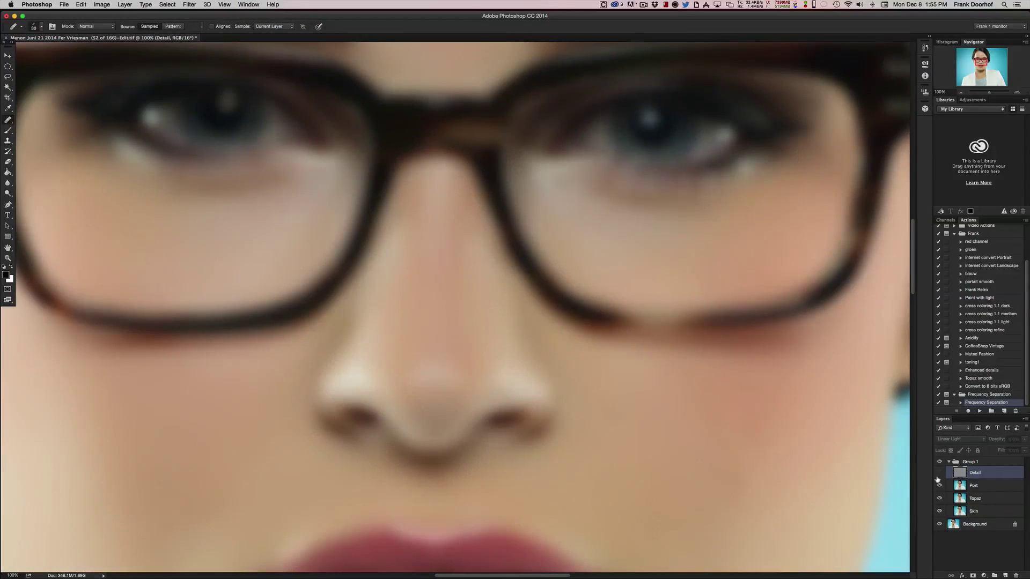
{"action": "left_click", "coordinate": [939, 473]}
Compare the face with Group 1 hidden and shown, and return to viewing the whole portrait.
{"action": "left_click", "coordinate": [939, 463]}
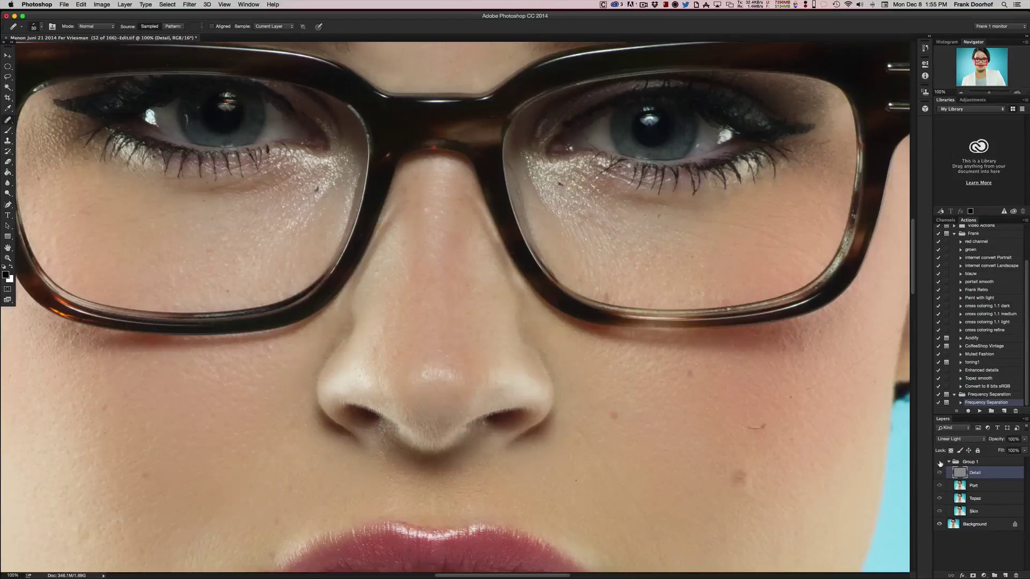
{"action": "left_click", "coordinate": [940, 462]}
{"action": "left_click", "coordinate": [940, 462]}
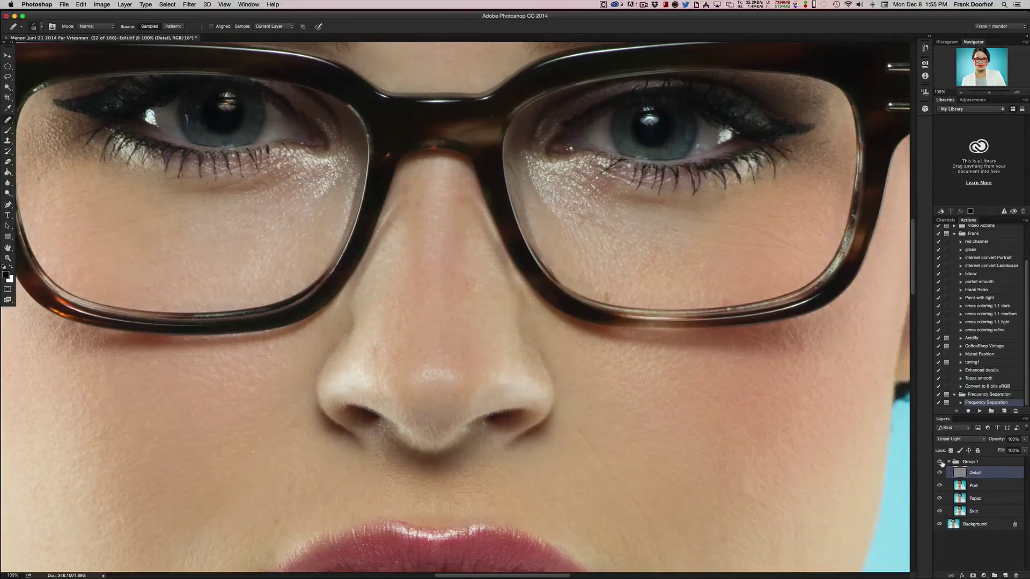
{"action": "left_click", "coordinate": [941, 463]}
{"action": "left_click", "coordinate": [941, 462]}
{"action": "left_click", "coordinate": [225, 5]}
{"action": "left_click", "coordinate": [235, 75]}
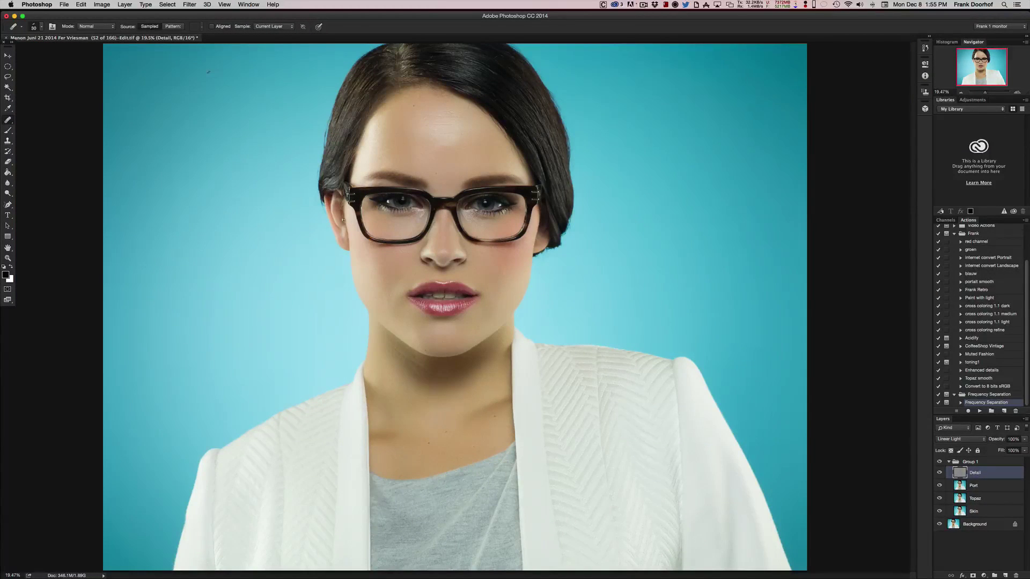
Collapse Group 1, add a hide-all layer mask to it, and paint white with the Brush over the skin of the face and neck.
{"action": "left_click", "coordinate": [950, 462]}
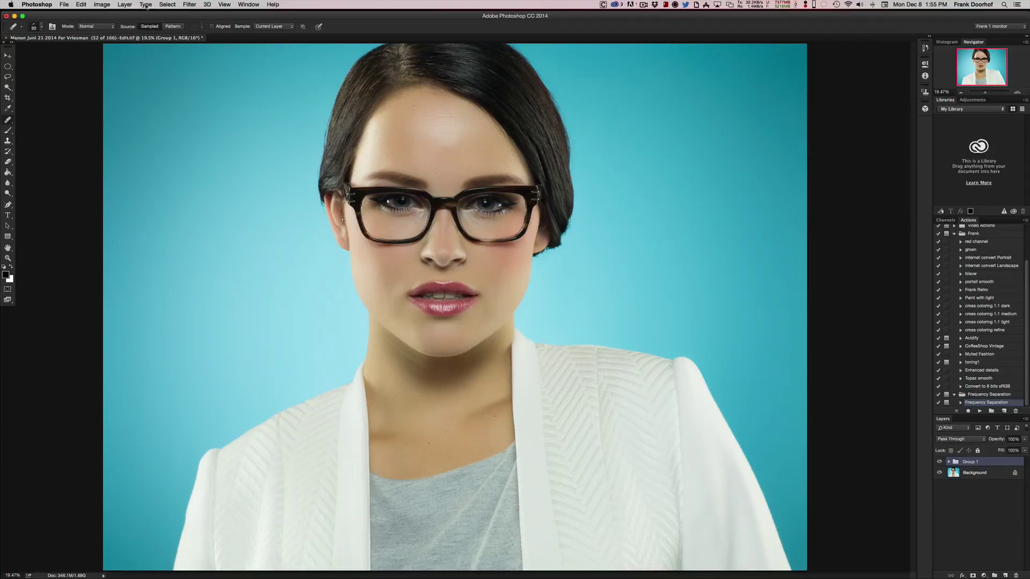
{"action": "left_click", "coordinate": [126, 5]}
{"action": "mouse_move", "coordinate": [157, 105]}
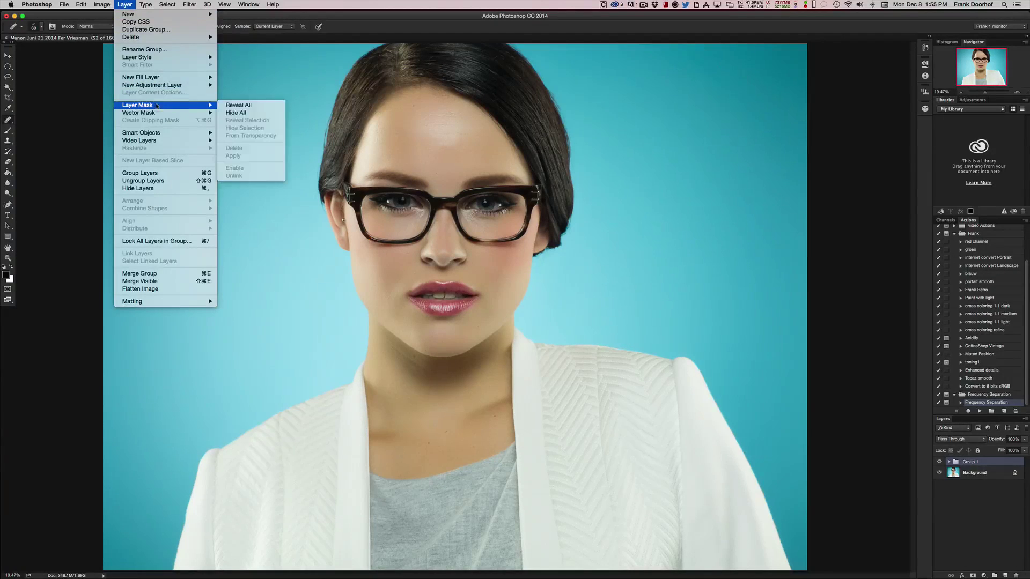
{"action": "left_click", "coordinate": [232, 113]}
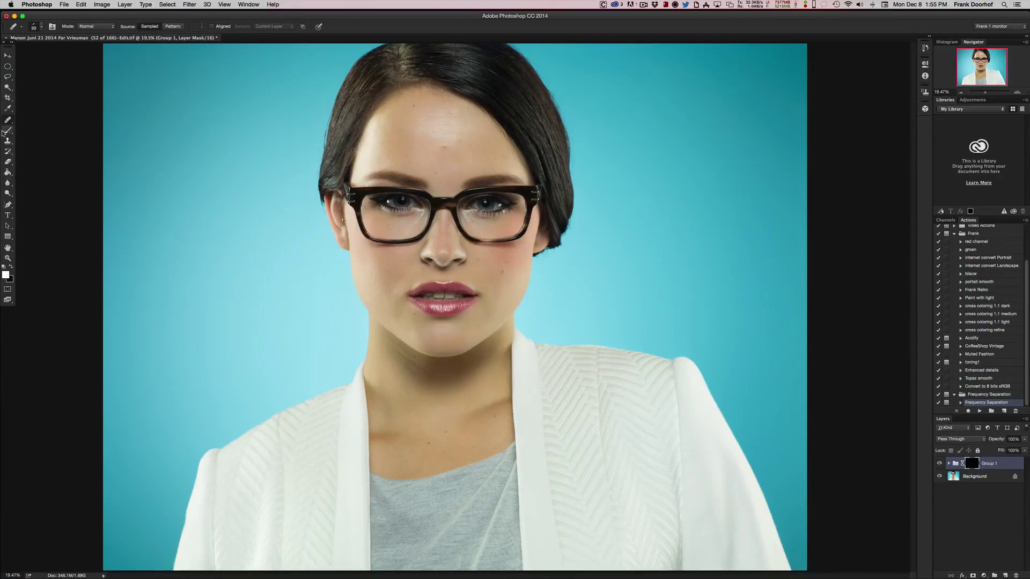
{"action": "left_click", "coordinate": [6, 131]}
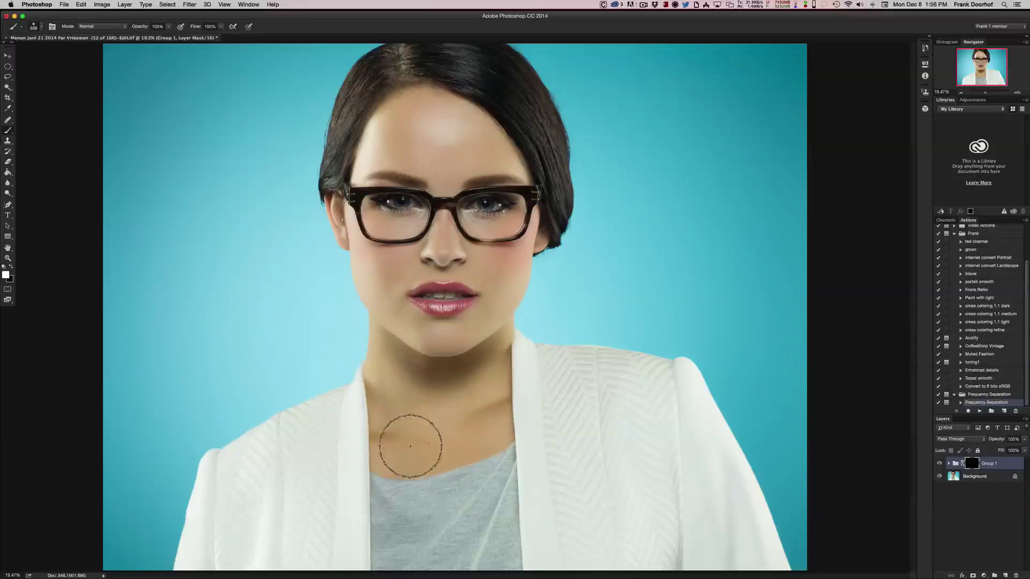
{"action": "mouse_move", "coordinate": [411, 447]}
{"action": "left_mouse_down"}
{"action": "mouse_move", "coordinate": [458, 446]}
{"action": "mouse_move", "coordinate": [498, 383]}
{"action": "mouse_move", "coordinate": [413, 353]}
{"action": "mouse_move", "coordinate": [367, 269]}
{"action": "mouse_move", "coordinate": [441, 287]}
{"action": "left_mouse_up"}
Blend the skin tones on the cheeks, nose and around the mouth with the Mixer Brush on the Port layer in Group 1.
{"action": "left_click", "coordinate": [948, 464]}
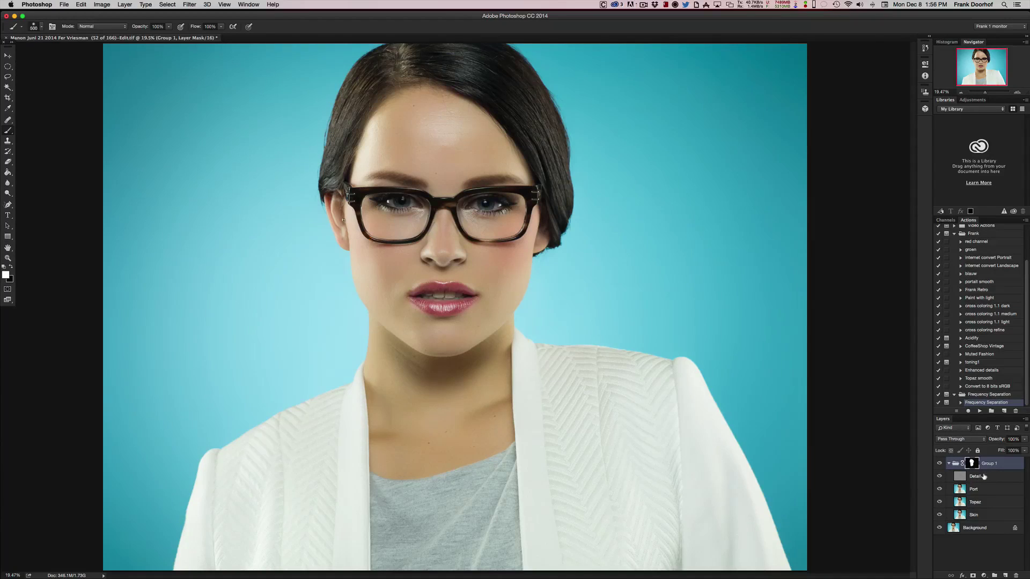
{"action": "key", "text": "super+1"}
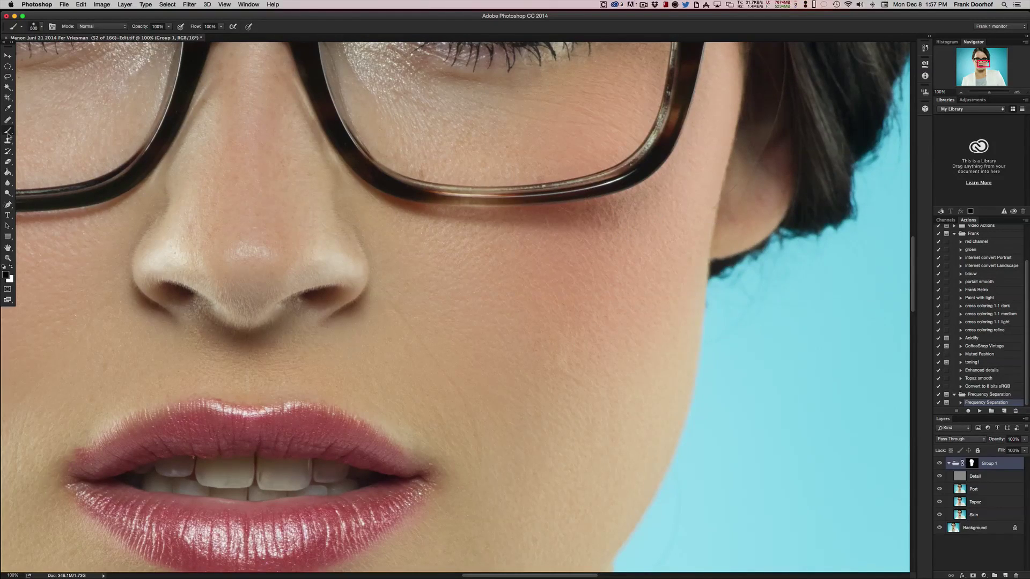
{"action": "left_click_drag", "start_coordinate": [9, 131], "coordinate": [43, 155]}
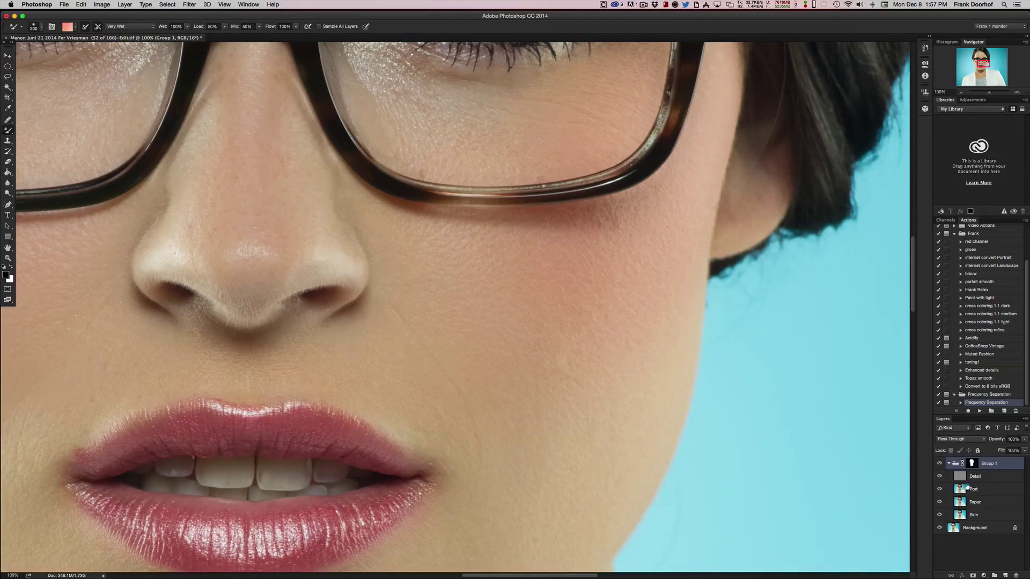
{"action": "left_click", "coordinate": [967, 486]}
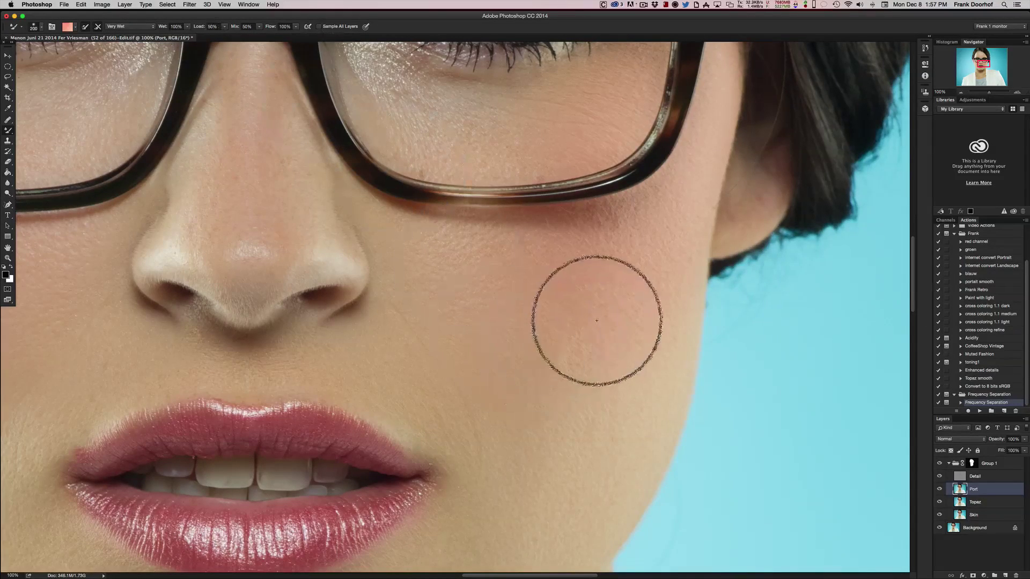
{"action": "mouse_move", "coordinate": [550, 341]}
{"action": "left_mouse_down"}
{"action": "mouse_move", "coordinate": [488, 333]}
{"action": "mouse_move", "coordinate": [550, 363]}
{"action": "mouse_move", "coordinate": [595, 299]}
{"action": "mouse_move", "coordinate": [596, 279]}
{"action": "mouse_move", "coordinate": [562, 357]}
{"action": "mouse_move", "coordinate": [446, 253]}
{"action": "mouse_move", "coordinate": [461, 256]}
{"action": "mouse_move", "coordinate": [429, 236]}
{"action": "mouse_move", "coordinate": [372, 230]}
{"action": "mouse_move", "coordinate": [368, 241]}
{"action": "mouse_move", "coordinate": [409, 300]}
{"action": "mouse_move", "coordinate": [664, 260]}
{"action": "mouse_move", "coordinate": [368, 184]}
{"action": "mouse_move", "coordinate": [418, 277]}
{"action": "mouse_move", "coordinate": [420, 237]}
{"action": "mouse_move", "coordinate": [219, 162]}
{"action": "mouse_move", "coordinate": [207, 212]}
{"action": "mouse_move", "coordinate": [268, 192]}
{"action": "mouse_move", "coordinate": [280, 170]}
{"action": "mouse_move", "coordinate": [285, 189]}
{"action": "mouse_move", "coordinate": [274, 130]}
{"action": "mouse_move", "coordinate": [269, 186]}
{"action": "mouse_move", "coordinate": [221, 138]}
{"action": "mouse_move", "coordinate": [200, 224]}
{"action": "left_mouse_up"}
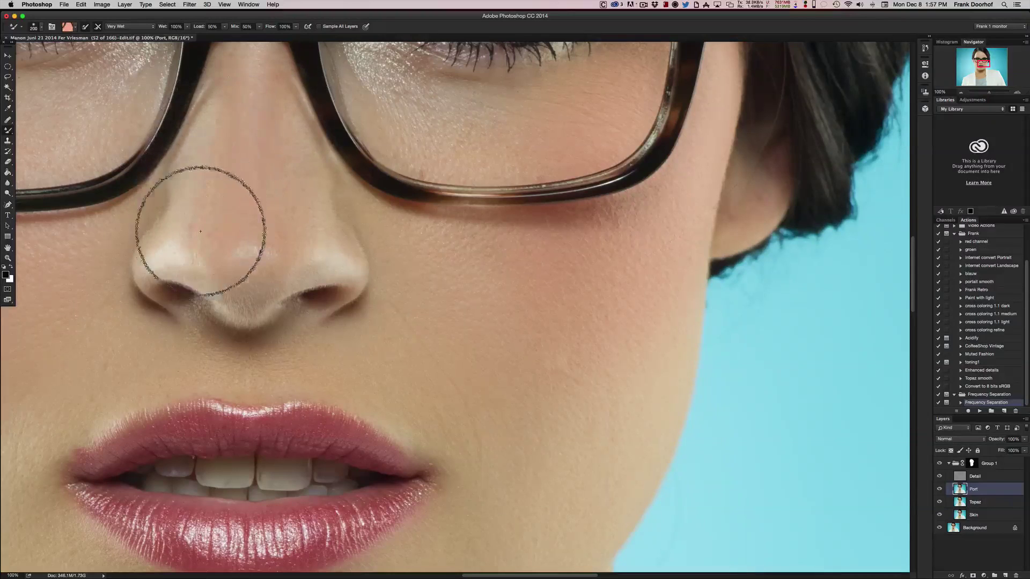
{"action": "left_click_drag", "start_coordinate": [360, 269], "coordinate": [436, 203]}
{"action": "scroll", "coordinate": [466, 201], "scroll_direction": "left", "scroll_amount": 5}
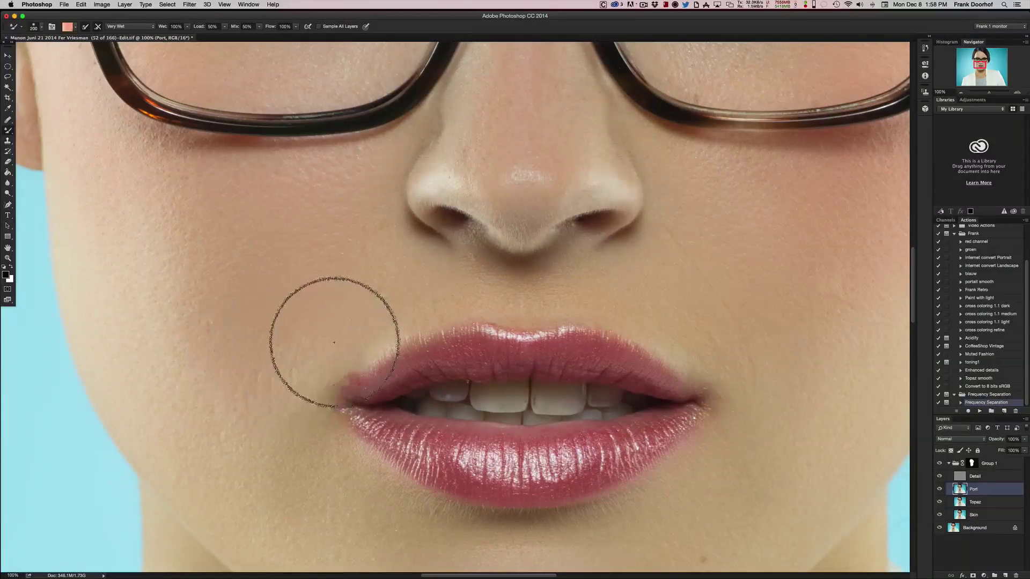
{"action": "scroll", "coordinate": [303, 202], "scroll_direction": "right", "scroll_amount": 10}
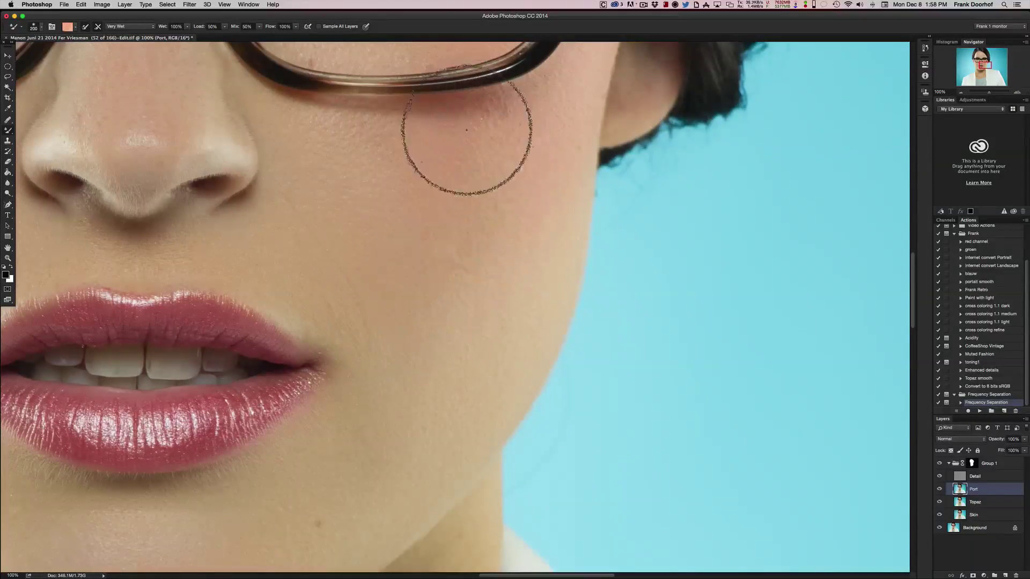
Fit the whole portrait on screen, collapse Group 1 and toggle its visibility to compare the retouch with the original.
{"action": "left_click", "coordinate": [226, 4]}
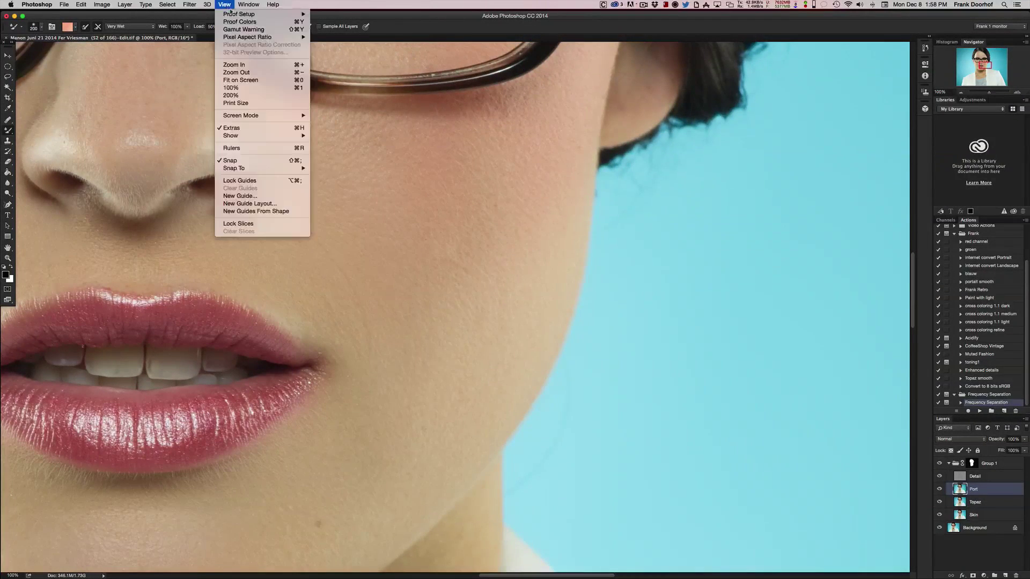
{"action": "left_click", "coordinate": [230, 79]}
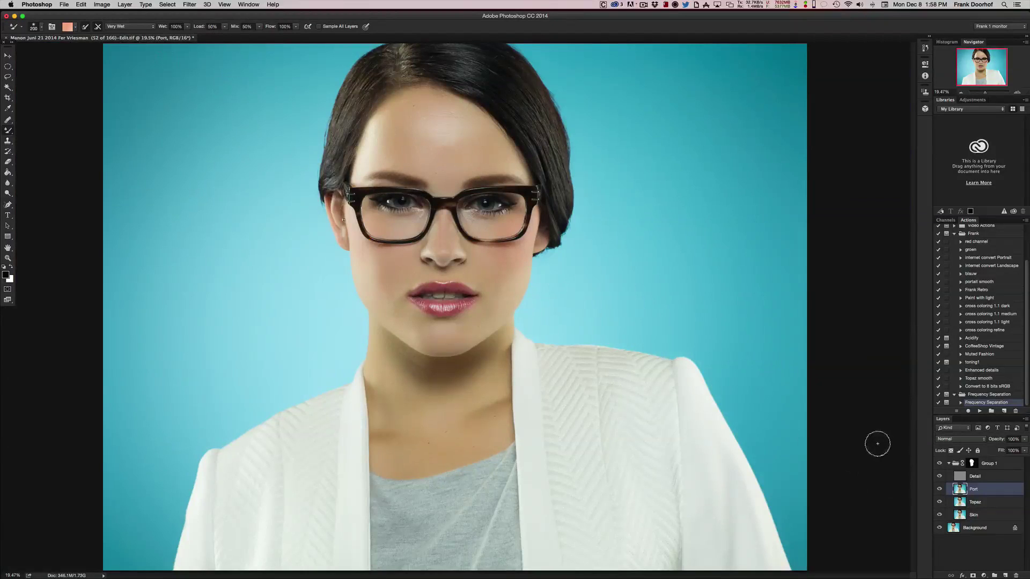
{"action": "left_click", "coordinate": [948, 464]}
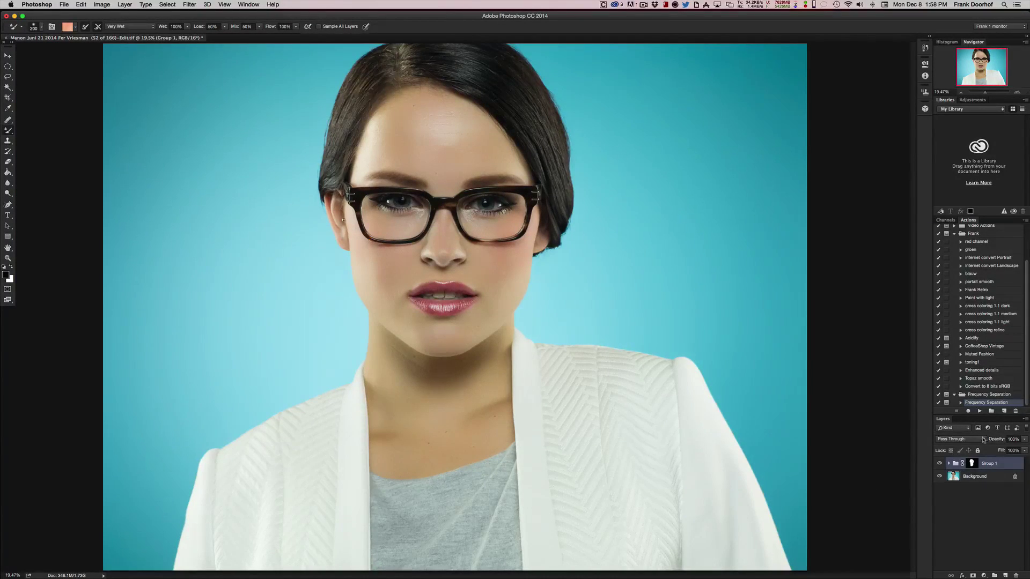
{"action": "left_click", "coordinate": [939, 463]}
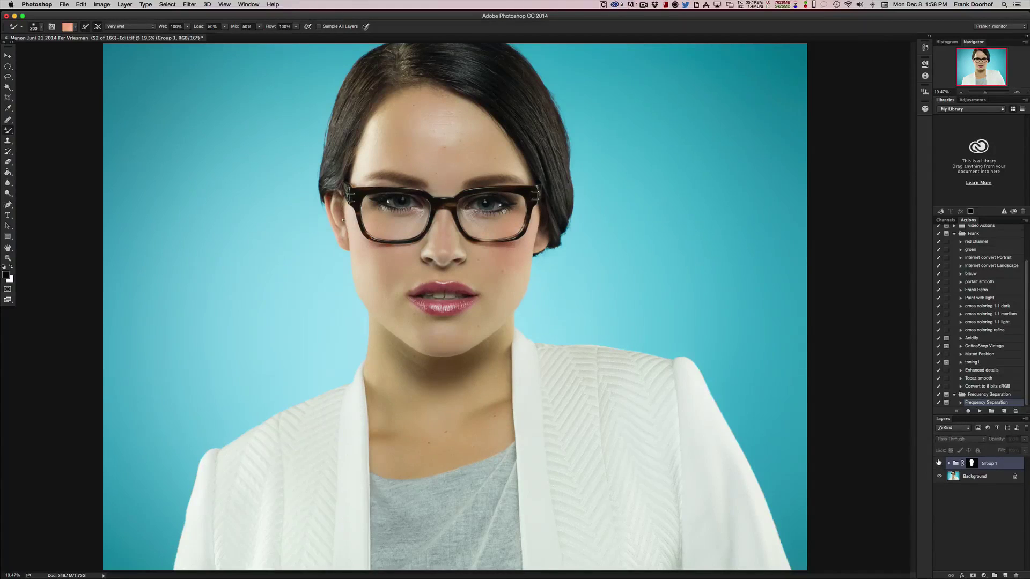